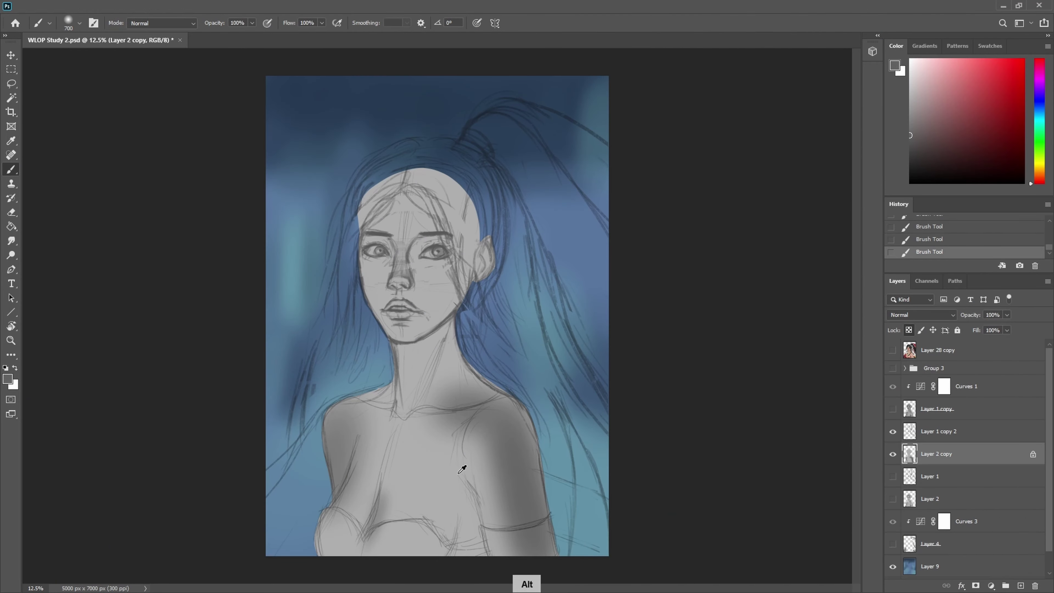
Paint a light grey along the outer edge of the shaded upper arm on Layer 2 copy with a smaller soft brush.
{"action": "left_click", "coordinate": [462, 470], "text": "alt"}
{"action": "left_click", "coordinate": [910, 84]}
{"action": "key", "text": "bracketleft"}
{"action": "key", "text": "bracketleft"}
{"action": "key", "text": "bracketleft"}
{"action": "key", "text": "bracketleft"}
{"action": "key", "text": "bracketright"}
{"action": "mouse_move", "coordinate": [489, 389]}
{"action": "left_mouse_down"}
{"action": "mouse_move", "coordinate": [450, 329]}
{"action": "mouse_move", "coordinate": [549, 519]}
{"action": "left_mouse_up"}
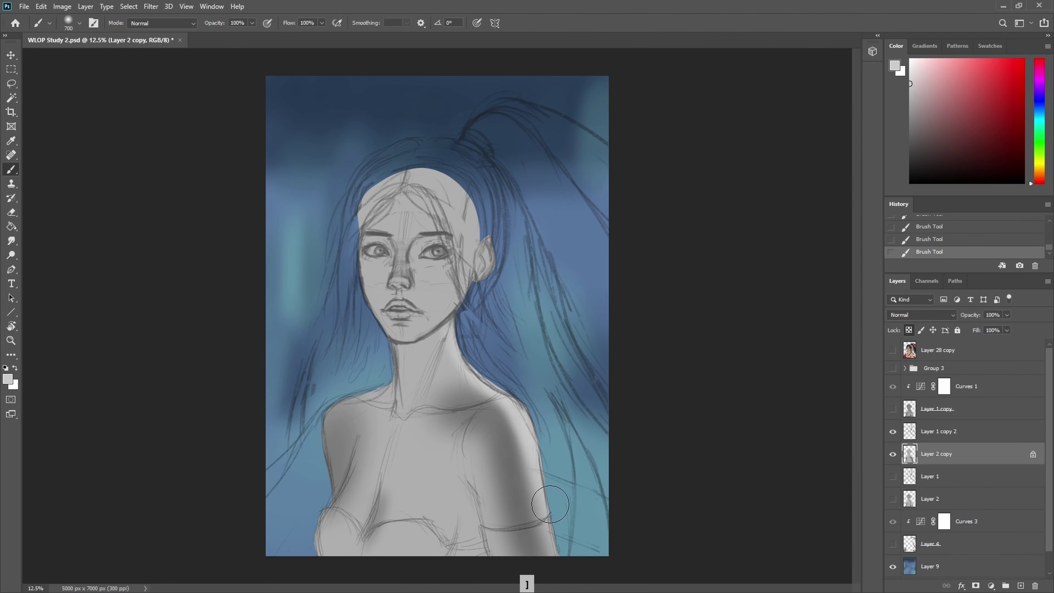
Brighten the chest with light grey using an enlarged soft brush.
{"action": "key", "text": "bracketright"}
{"action": "key", "text": "bracketright"}
{"action": "key", "text": "bracketright"}
{"action": "key", "text": "bracketright"}
{"action": "key", "text": "bracketright"}
{"action": "key", "text": "bracketright"}
{"action": "key", "text": "bracketright"}
{"action": "mouse_move", "coordinate": [438, 461]}
{"action": "left_mouse_down"}
{"action": "mouse_move", "coordinate": [407, 489]}
{"action": "mouse_move", "coordinate": [373, 467]}
{"action": "left_mouse_up"}
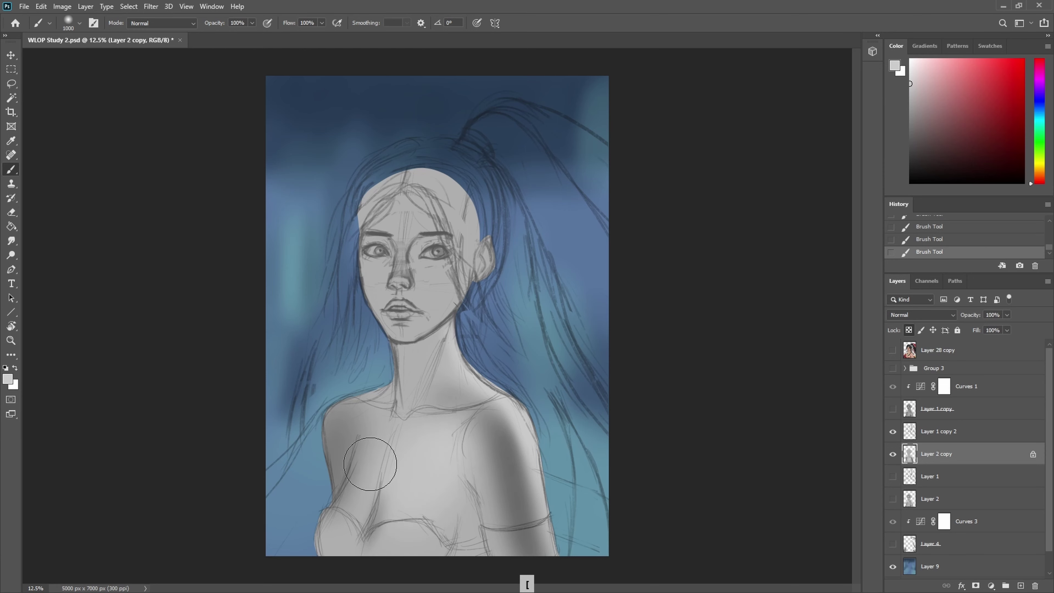
Reduce the brush and lighten the figure's opposite shoulder with soft light grey.
{"action": "key", "text": "bracketleft"}
{"action": "key", "text": "bracketleft"}
{"action": "key", "text": "bracketleft"}
{"action": "key", "text": "bracketleft"}
{"action": "key", "text": "bracketleft"}
{"action": "left_click_drag", "start_coordinate": [370, 406], "coordinate": [330, 412]}
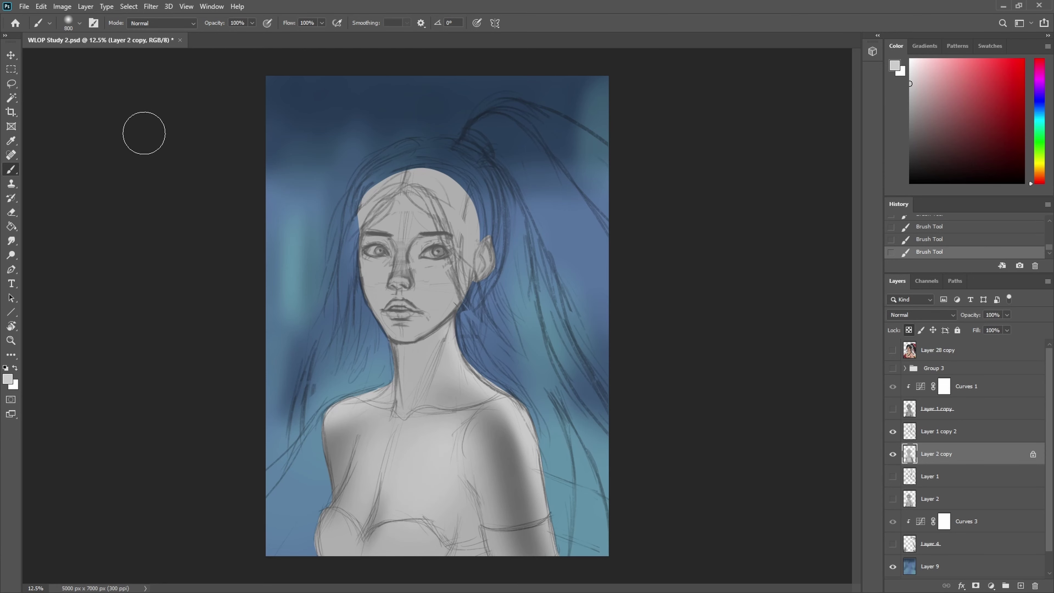
Lasso-select the arm and paint its inner edge light grey within the selection.
{"action": "key", "text": "l"}
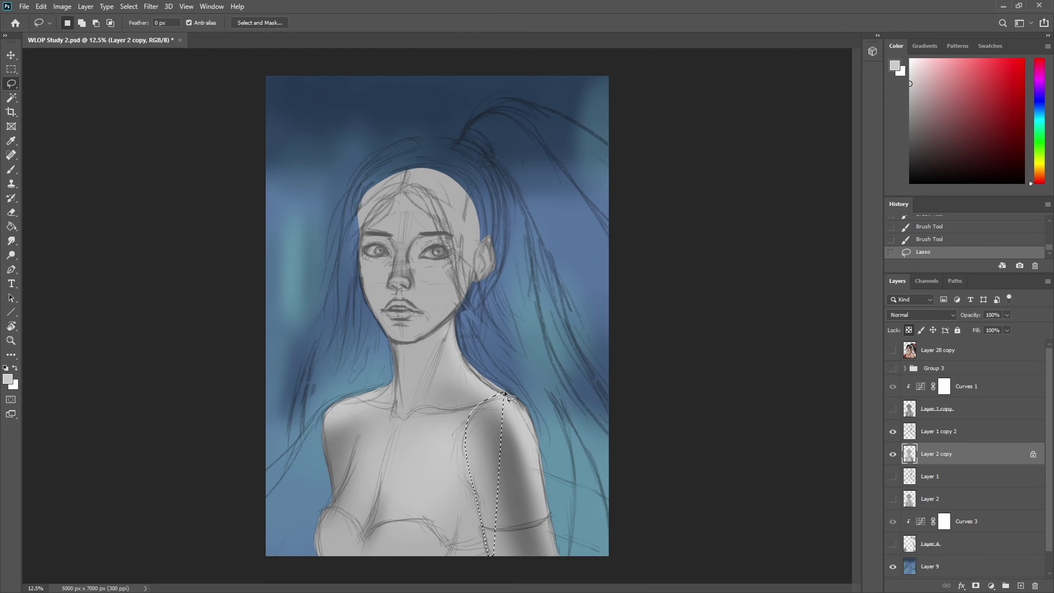
{"action": "key", "text": "b"}
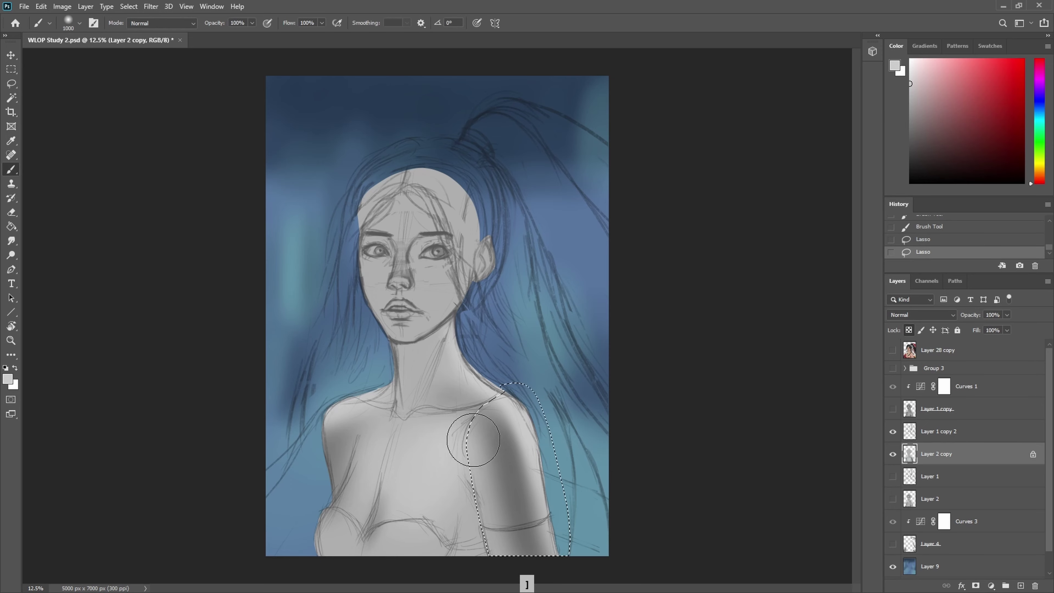
{"action": "mouse_move", "coordinate": [470, 436]}
{"action": "left_mouse_down"}
{"action": "mouse_move", "coordinate": [483, 442]}
{"action": "mouse_move", "coordinate": [506, 572]}
{"action": "left_mouse_up"}
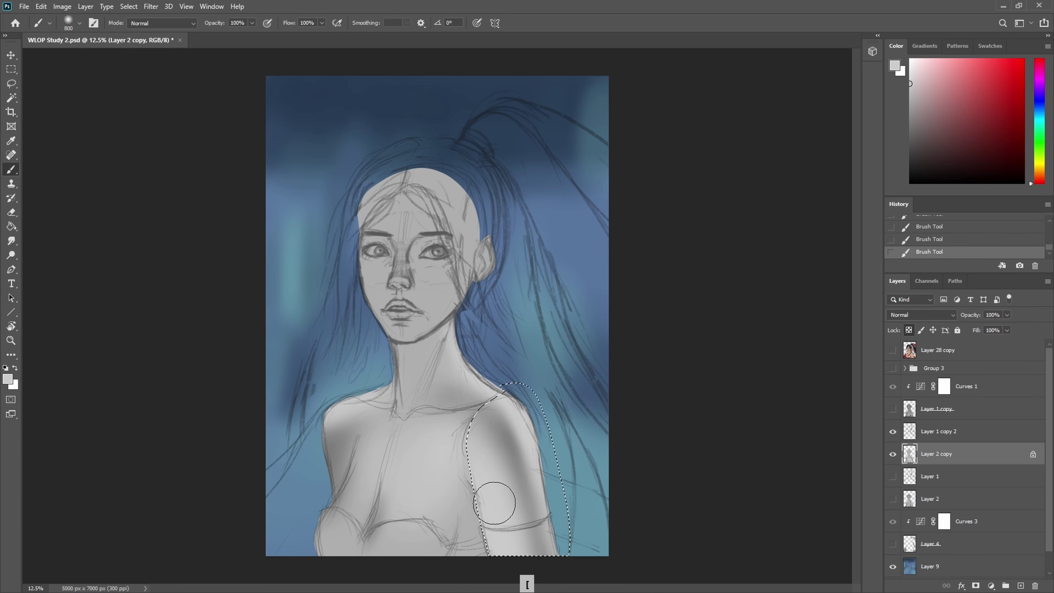
Lasso-select the side of the chest beside the arm and shade its edge with a darker grey.
{"action": "key", "text": "l"}
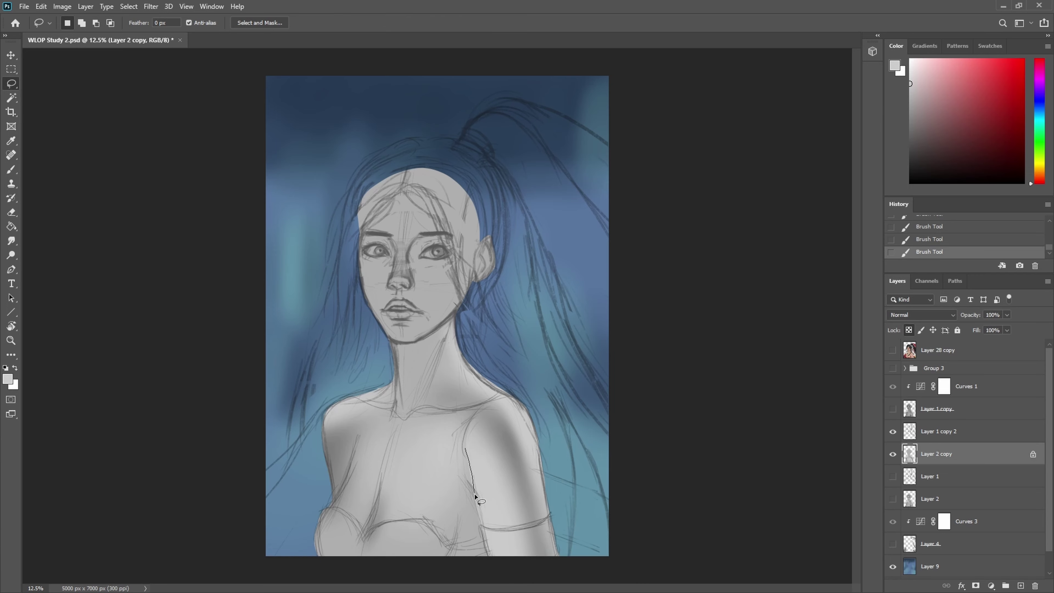
{"action": "key", "text": "b"}
{"action": "left_click", "coordinate": [663, 346], "text": "alt"}
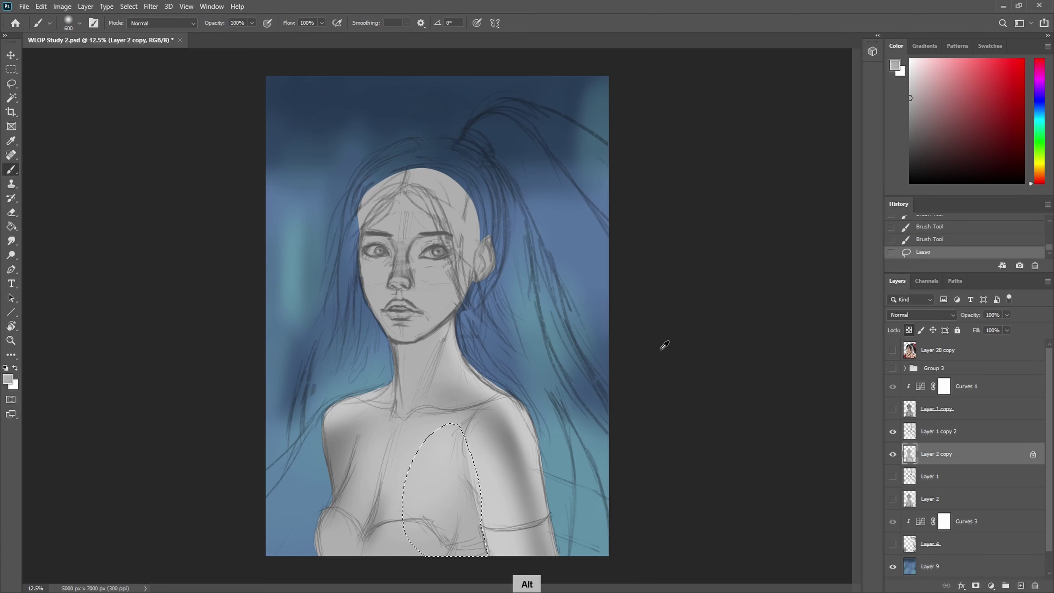
{"action": "key", "text": "]"}
{"action": "mouse_move", "coordinate": [475, 487]}
{"action": "left_mouse_down"}
{"action": "mouse_move", "coordinate": [476, 547]}
{"action": "mouse_move", "coordinate": [491, 525]}
{"action": "mouse_move", "coordinate": [474, 499]}
{"action": "left_mouse_up"}
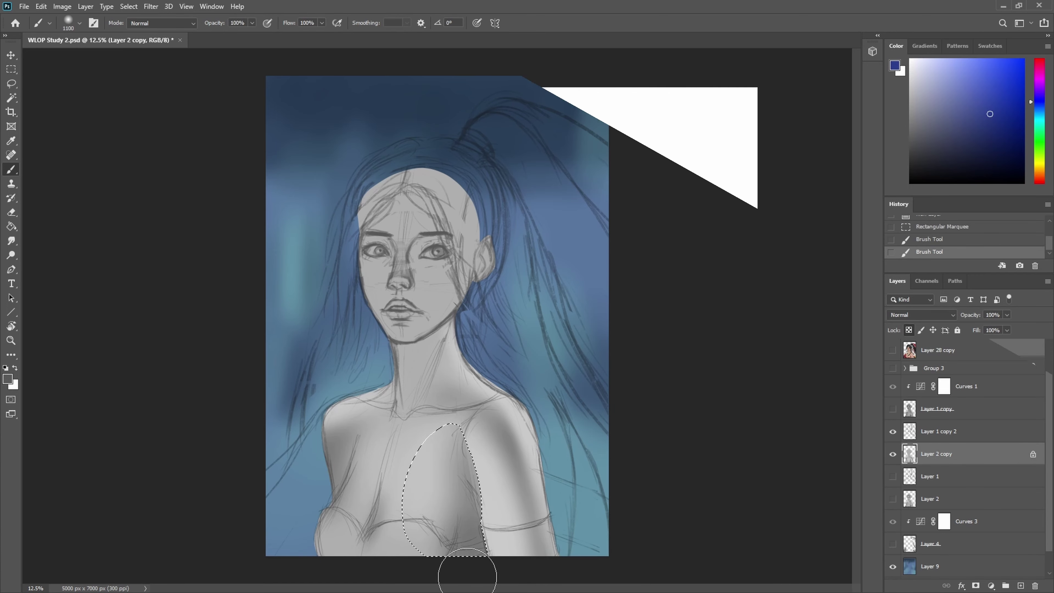
Blend the red and blue halves of the rectangle in Untitled-1 by alternately sampling colours and brushing over the transition.
{"action": "mouse_move", "coordinate": [377, 381]}
{"action": "left_mouse_down"}
{"action": "mouse_move", "coordinate": [468, 401]}
{"action": "mouse_move", "coordinate": [430, 358]}
{"action": "mouse_move", "coordinate": [388, 370]}
{"action": "left_mouse_up"}
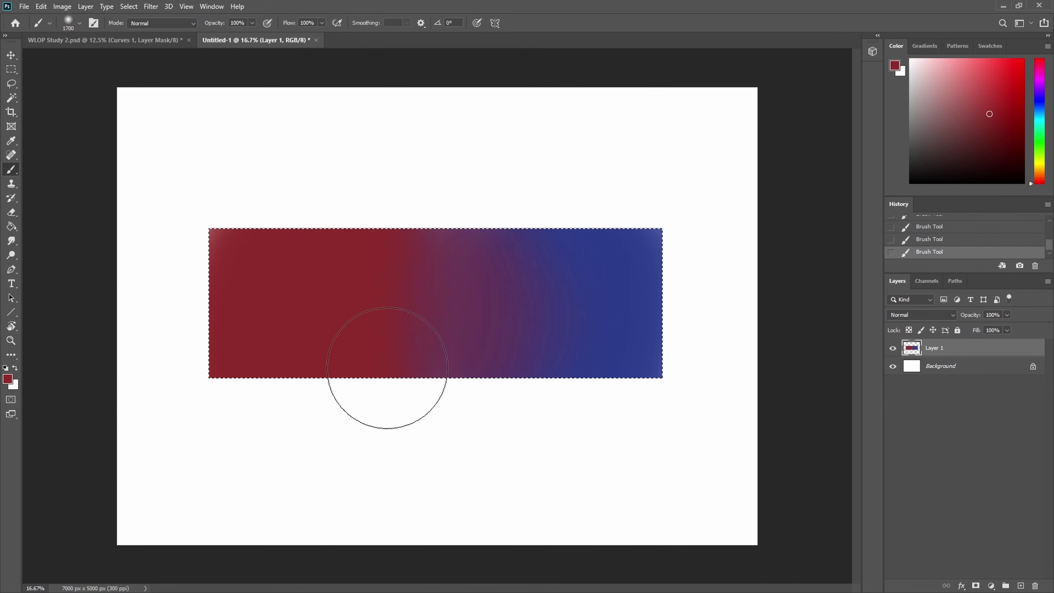
{"action": "left_click", "coordinate": [621, 294], "text": "alt"}
{"action": "mouse_move", "coordinate": [548, 226]}
{"action": "left_mouse_down"}
{"action": "mouse_move", "coordinate": [461, 296]}
{"action": "mouse_move", "coordinate": [545, 383]}
{"action": "mouse_move", "coordinate": [544, 268]}
{"action": "left_mouse_up"}
{"action": "left_click", "coordinate": [292, 270], "text": "alt"}
{"action": "left_click", "coordinate": [619, 301], "text": "alt"}
{"action": "left_click", "coordinate": [348, 308], "text": "alt"}
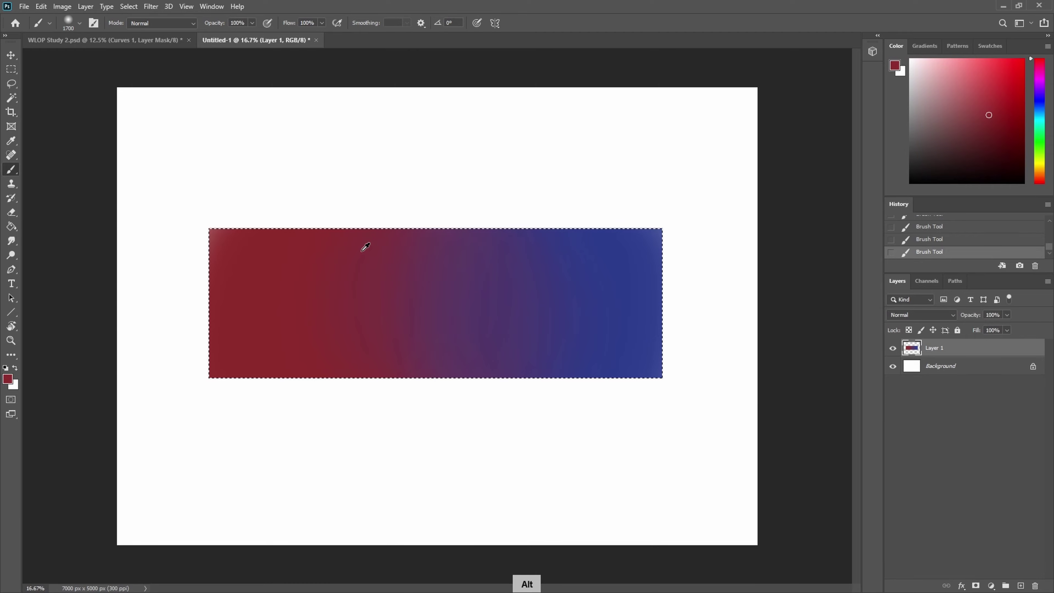
{"action": "left_click_drag", "start_coordinate": [376, 253], "coordinate": [398, 357]}
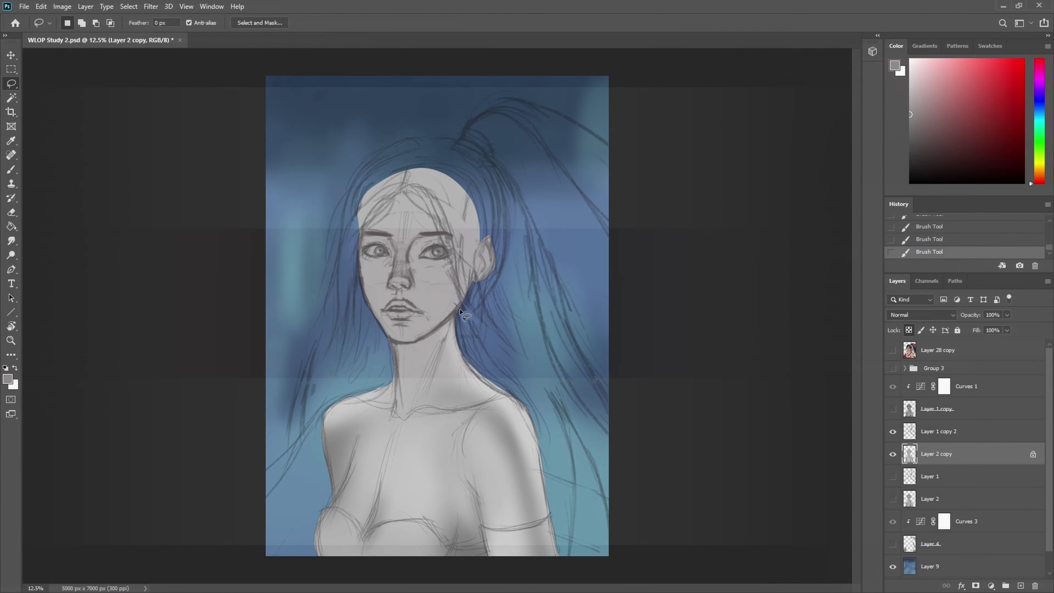
Lasso-select the neck area below the jawline in WLOP Study 2.psd and shade it with soft grey.
{"action": "left_click_drag", "start_coordinate": [464, 306], "coordinate": [437, 331]}
{"action": "left_click_drag", "start_coordinate": [505, 319], "coordinate": [482, 298]}
{"action": "key", "text": "b"}
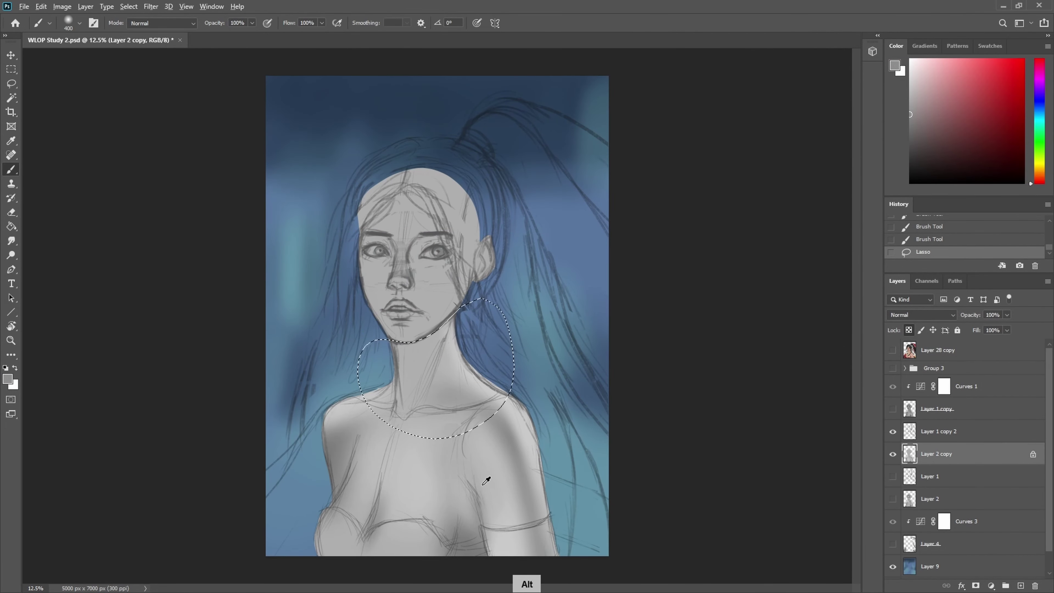
{"action": "key", "text": "bracketleft"}
{"action": "key", "text": "bracketright"}
{"action": "key", "text": "bracketright"}
{"action": "key", "text": "bracketright"}
{"action": "key", "text": "bracketright"}
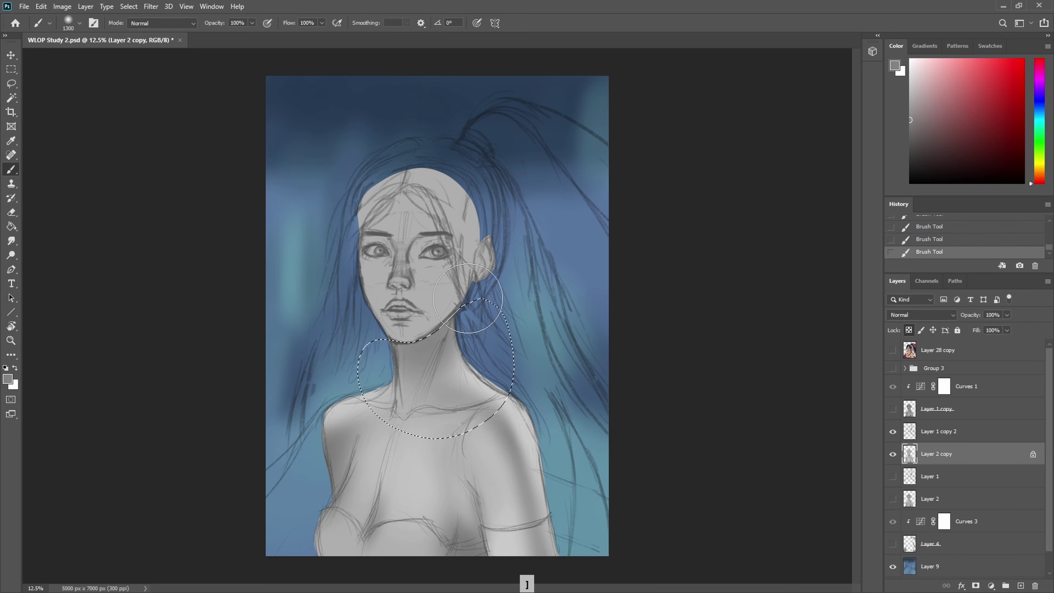
Sample a grey near the collarbone and shrink the brush for finer neck shading.
{"action": "left_click", "coordinate": [490, 401], "text": "alt"}
{"action": "key", "text": "bracketleft"}
{"action": "key", "text": "bracketleft"}
{"action": "key", "text": "bracketleft"}
{"action": "key", "text": "bracketleft"}
{"action": "key", "text": "bracketleft"}
{"action": "key", "text": "bracketleft"}
{"action": "key", "text": "bracketleft"}
{"action": "key", "text": "bracketleft"}
{"action": "key", "text": "bracketleft"}
{"action": "key", "text": "bracketleft"}
{"action": "key", "text": "bracketleft"}
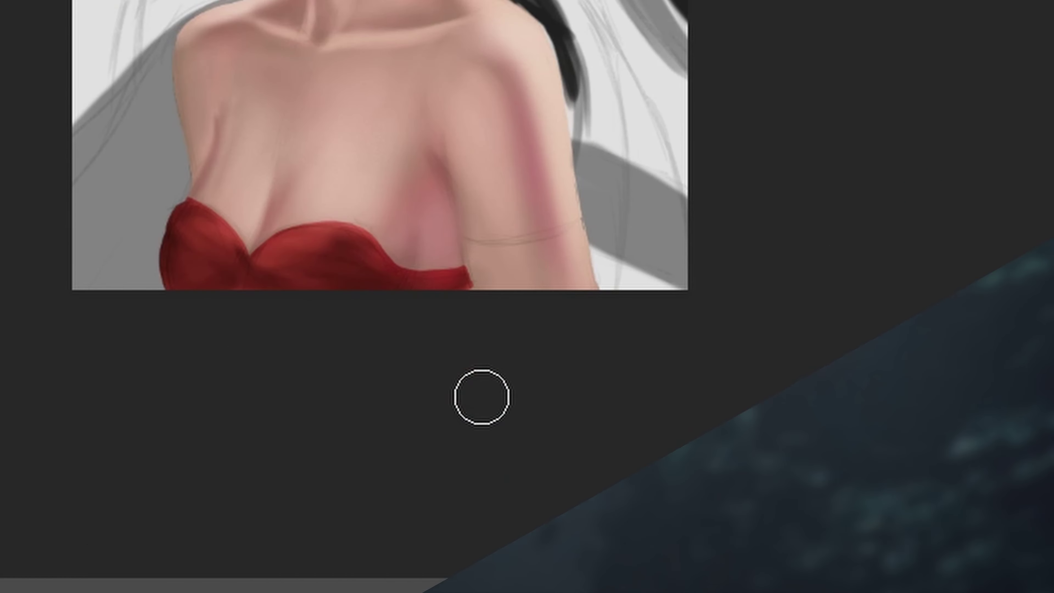
Paint a thin dark shadow on the skin along the red dress's upper edge beneath the armpit with a small brush.
{"action": "left_click_drag", "start_coordinate": [480, 395], "coordinate": [593, 358]}
{"action": "key", "text": "space"}
{"action": "key", "text": "bracketleft"}
{"action": "key", "text": "bracketleft"}
{"action": "key", "text": "bracketleft"}
{"action": "key", "text": "bracketleft"}
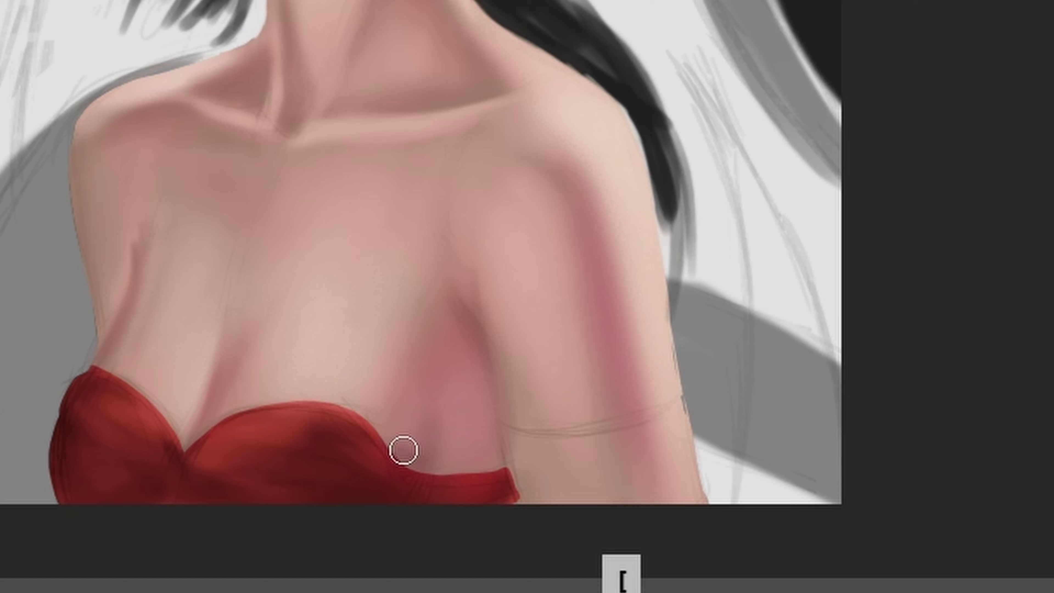
{"action": "key", "text": "bracketleft"}
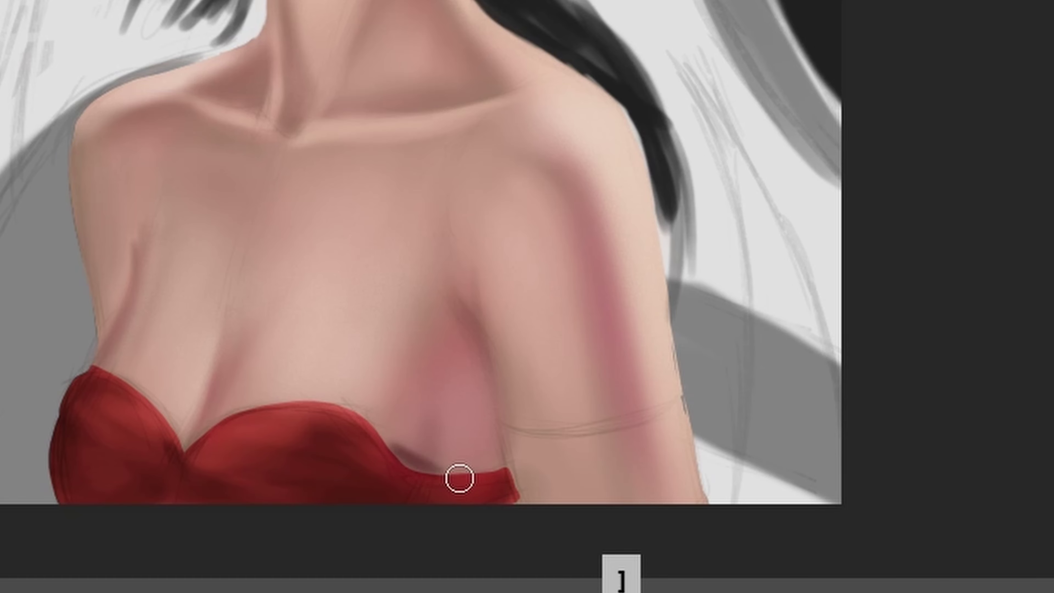
{"action": "key", "text": "bracketleft"}
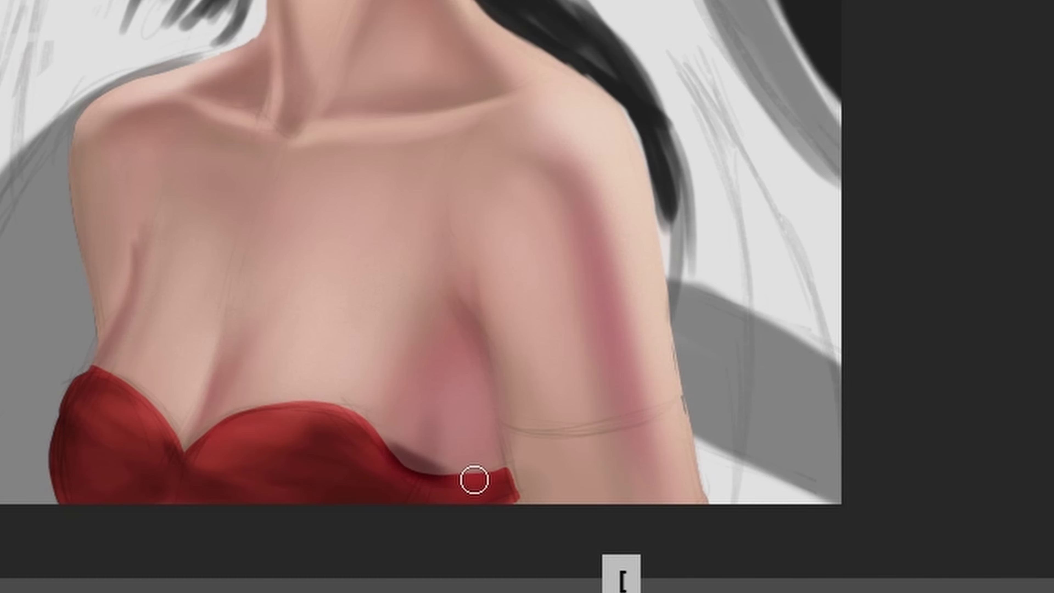
{"action": "key", "text": "bracketright"}
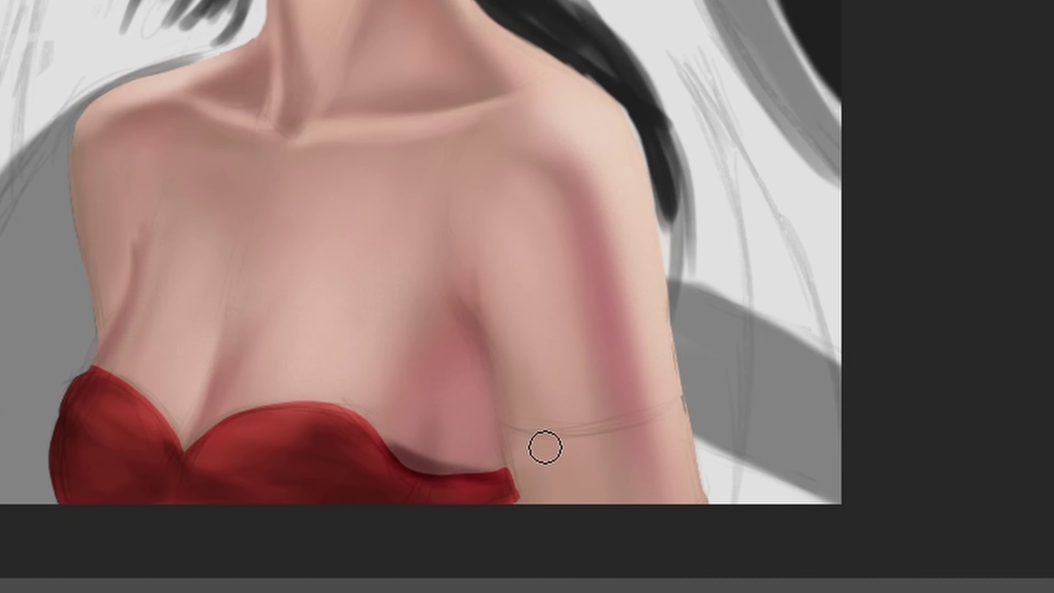
{"action": "key", "text": "alt"}
{"action": "key", "text": "alt"}
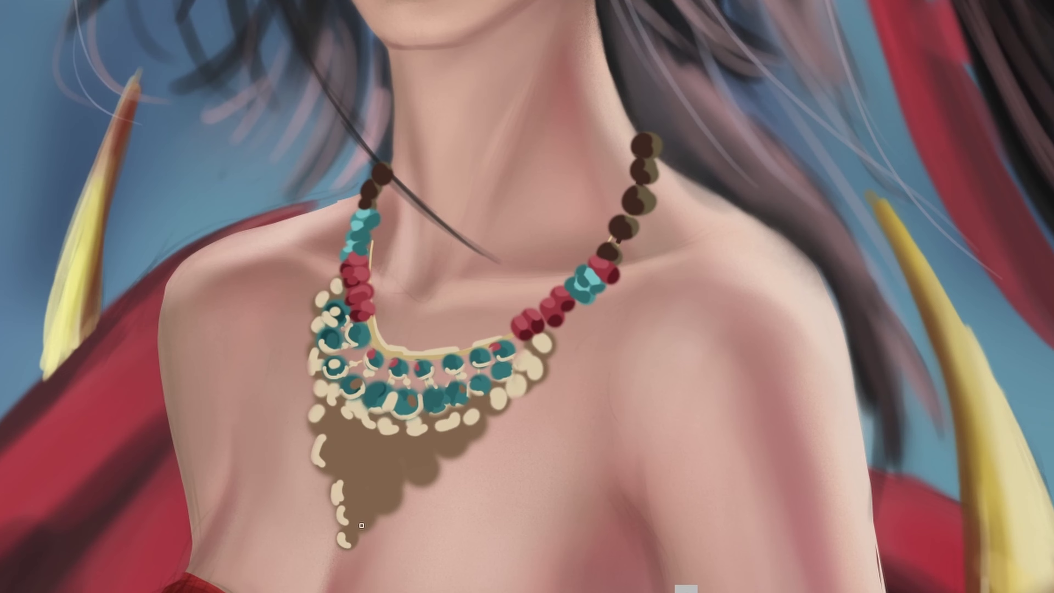
Paint detail strokes on the brown lower section of the beaded necklace.
{"action": "left_click_drag", "start_coordinate": [438, 478], "coordinate": [473, 434]}
{"action": "left_click_drag", "start_coordinate": [352, 449], "coordinate": [367, 465]}
{"action": "scroll", "coordinate": [440, 477], "scroll_direction": "down", "scroll_amount": 2}
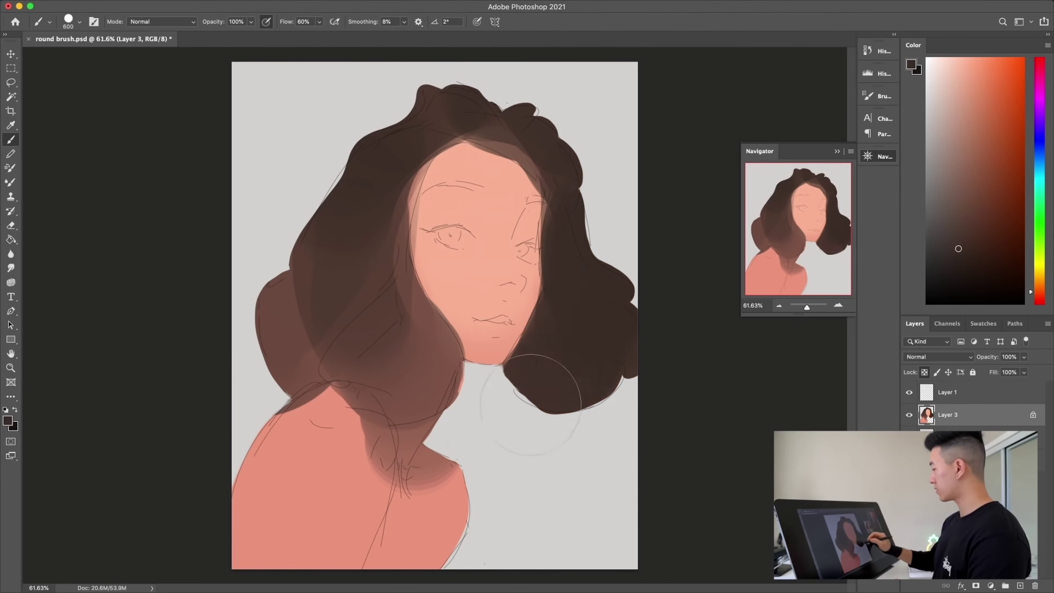
Paint the hair on the right side of the face dark brown with a smaller brush in round brush.psd.
{"action": "key", "text": "["}
{"action": "key", "text": "["}
{"action": "key", "text": "["}
{"action": "key", "text": "["}
{"action": "left_click_drag", "start_coordinate": [568, 225], "coordinate": [567, 287]}
Enlarge the brush and fill the hair left of the face with dark brown.
{"action": "key", "text": "]"}
{"action": "key", "text": "]"}
{"action": "key", "text": "]"}
{"action": "key", "text": "]"}
{"action": "key", "text": "]"}
{"action": "left_click_drag", "start_coordinate": [307, 307], "coordinate": [406, 448]}
Sample the face's skin tone and paint it over the neck and shoulders.
{"action": "left_click", "coordinate": [473, 285], "text": "alt"}
{"action": "mouse_move", "coordinate": [299, 448]}
{"action": "left_mouse_down"}
{"action": "mouse_move", "coordinate": [353, 549]}
{"action": "mouse_move", "coordinate": [436, 518]}
{"action": "mouse_move", "coordinate": [493, 419]}
{"action": "left_mouse_up"}
Sample the dark hair colour and refine the hairline beside the forehead with a smaller brush.
{"action": "left_click", "coordinate": [424, 376], "text": "alt"}
{"action": "key", "text": "["}
{"action": "key", "text": "["}
{"action": "key", "text": "["}
{"action": "key", "text": "["}
{"action": "key", "text": "["}
{"action": "left_click_drag", "start_coordinate": [500, 139], "coordinate": [529, 172]}
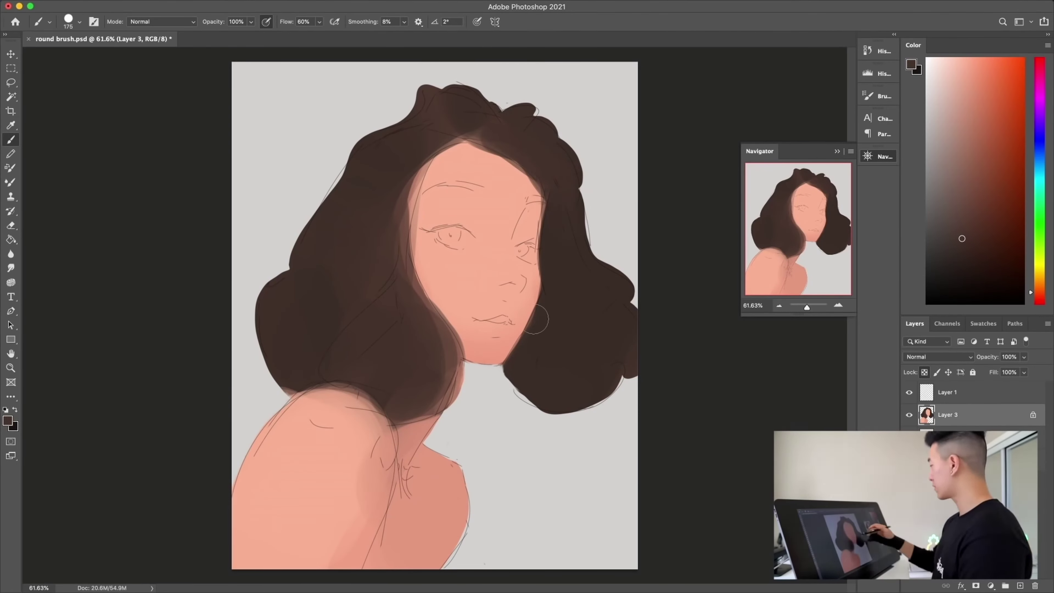
Paint a lighter, warmer skin tone from the forehead to the cheek and sample the facial colour with a smaller brush.
{"action": "left_click", "coordinate": [460, 270], "text": "alt"}
{"action": "left_click", "coordinate": [1039, 289]}
{"action": "left_click", "coordinate": [961, 59]}
{"action": "mouse_move", "coordinate": [449, 166]}
{"action": "left_mouse_down"}
{"action": "mouse_move", "coordinate": [475, 198]}
{"action": "mouse_move", "coordinate": [482, 252]}
{"action": "left_mouse_up"}
{"action": "key", "text": "["}
{"action": "key", "text": "["}
{"action": "key", "text": "["}
{"action": "left_click", "coordinate": [483, 287], "text": "alt"}
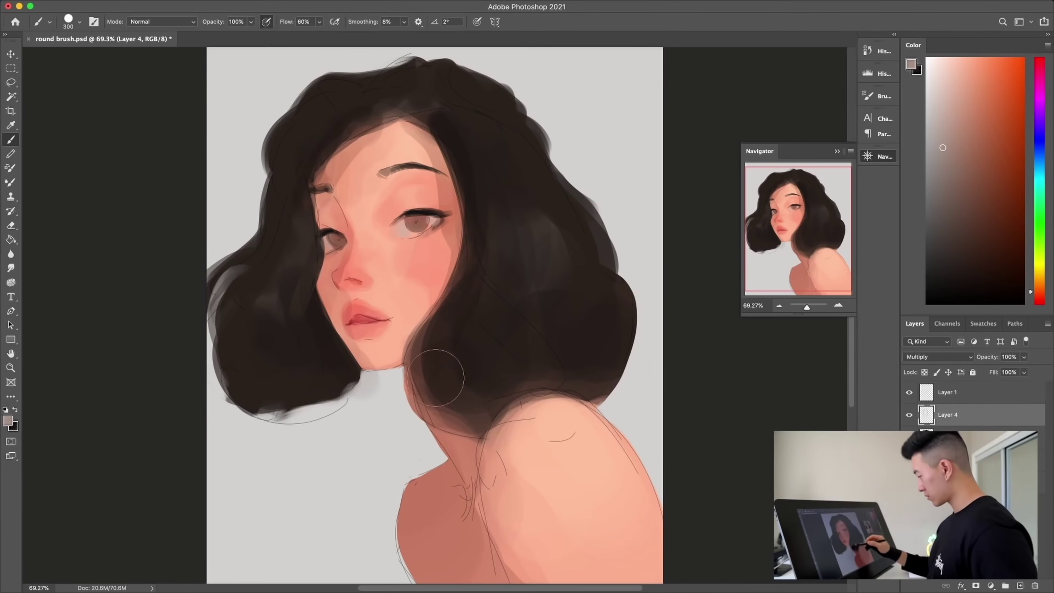
Shade the neck and far shoulder on the Multiply Layer 4 and merge it down.
{"action": "left_click_drag", "start_coordinate": [449, 365], "coordinate": [415, 519]}
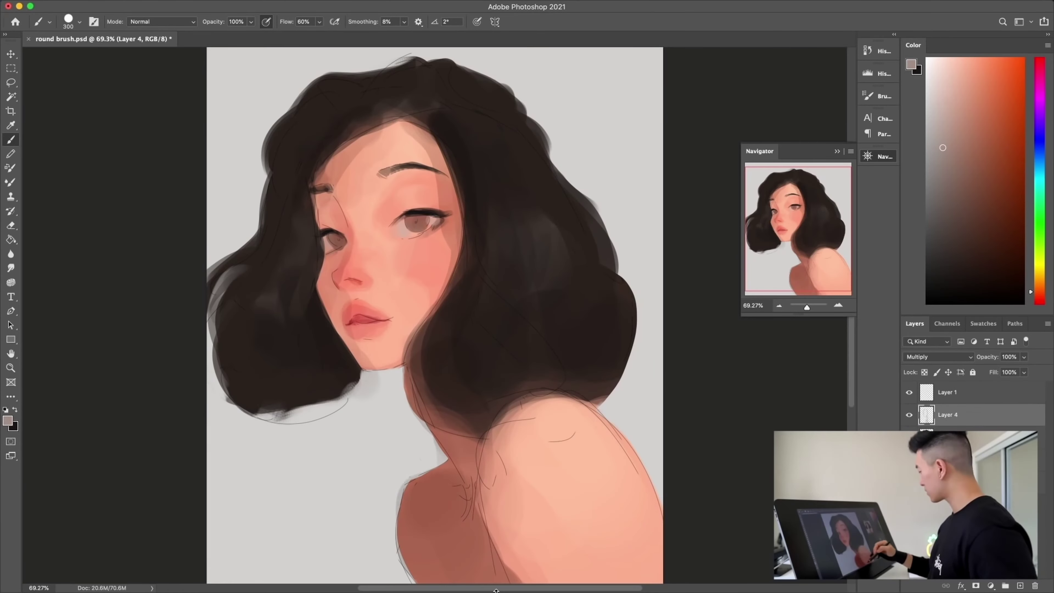
{"action": "left_click_drag", "start_coordinate": [399, 473], "coordinate": [514, 577]}
{"action": "key", "text": "e"}
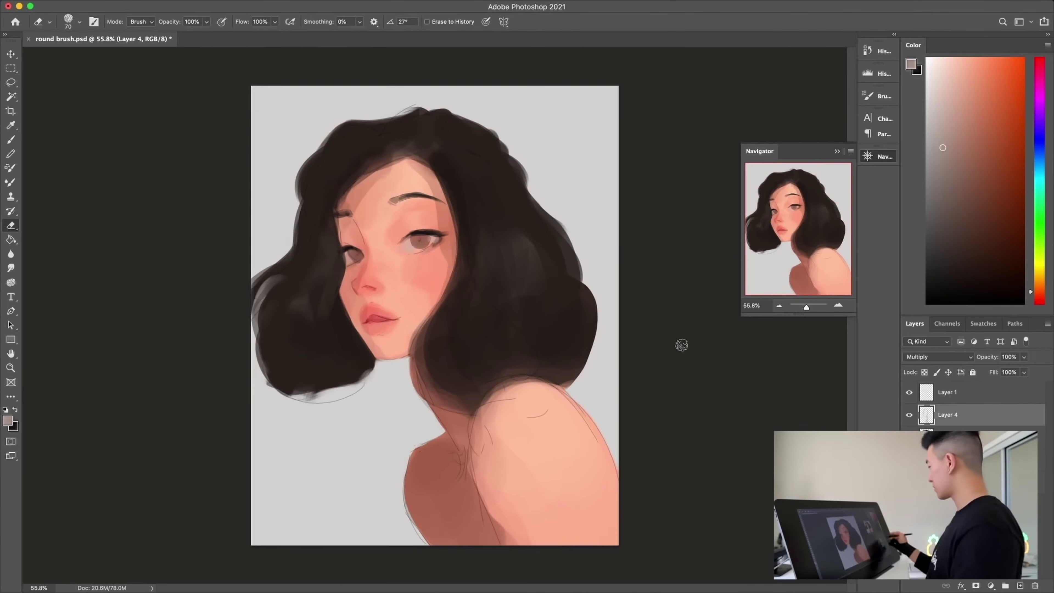
{"action": "key", "text": "super+e"}
{"action": "scroll", "coordinate": [681, 345], "scroll_direction": "up", "scroll_amount": 1}
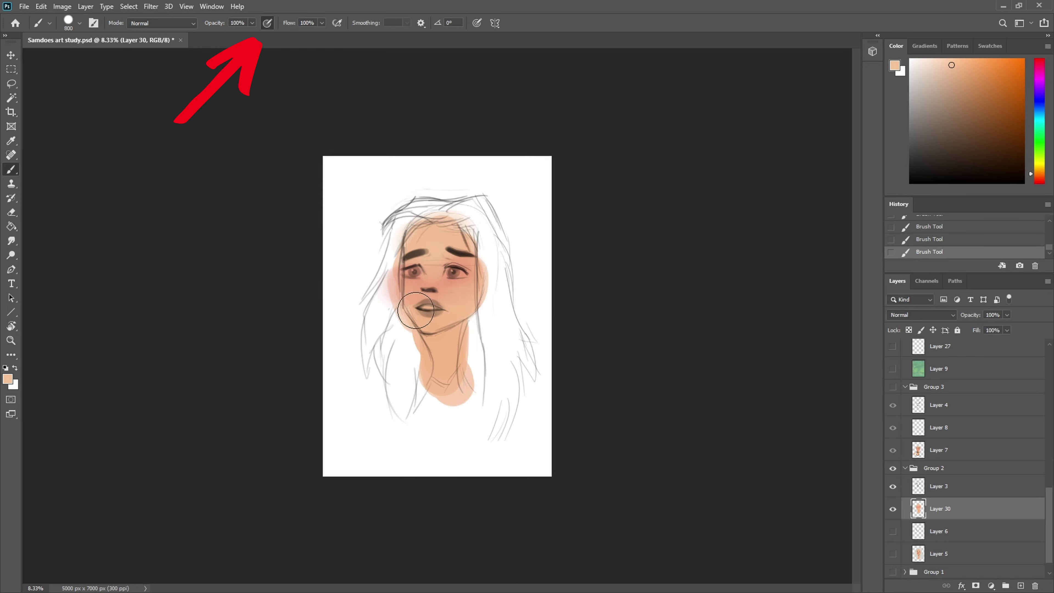
Paint a redder skin tone over the neck below the chin on Layer 30 with an enlarged brush.
{"action": "left_click", "coordinate": [447, 268], "text": "alt"}
{"action": "left_click", "coordinate": [1039, 179]}
{"action": "left_click", "coordinate": [969, 89]}
{"action": "key", "text": "]"}
{"action": "key", "text": "]"}
{"action": "key", "text": "]"}
{"action": "key", "text": "]"}
{"action": "key", "text": "]"}
{"action": "key", "text": "]"}
{"action": "key", "text": "]"}
{"action": "mouse_move", "coordinate": [459, 332]}
{"action": "left_mouse_down"}
{"action": "mouse_move", "coordinate": [431, 349]}
{"action": "mouse_move", "coordinate": [429, 384]}
{"action": "mouse_move", "coordinate": [450, 372]}
{"action": "left_mouse_up"}
Block in the long hair around the face with a muted greyish brown.
{"action": "left_click", "coordinate": [471, 330], "text": "alt"}
{"action": "left_click", "coordinate": [1040, 179]}
{"action": "left_click", "coordinate": [930, 143]}
{"action": "key", "text": "["}
{"action": "key", "text": "["}
{"action": "left_click_drag", "start_coordinate": [494, 316], "coordinate": [494, 400]}
{"action": "mouse_move", "coordinate": [519, 334]}
{"action": "left_mouse_down"}
{"action": "mouse_move", "coordinate": [394, 233]}
{"action": "mouse_move", "coordinate": [404, 409]}
{"action": "left_mouse_up"}
{"action": "mouse_move", "coordinate": [381, 287]}
{"action": "left_mouse_down"}
{"action": "mouse_move", "coordinate": [400, 394]}
{"action": "mouse_move", "coordinate": [415, 226]}
{"action": "left_mouse_up"}
{"action": "left_click_drag", "start_coordinate": [471, 238], "coordinate": [481, 370]}
Add darker brown shading to the hair beside the neck and across the crown.
{"action": "left_click", "coordinate": [939, 162]}
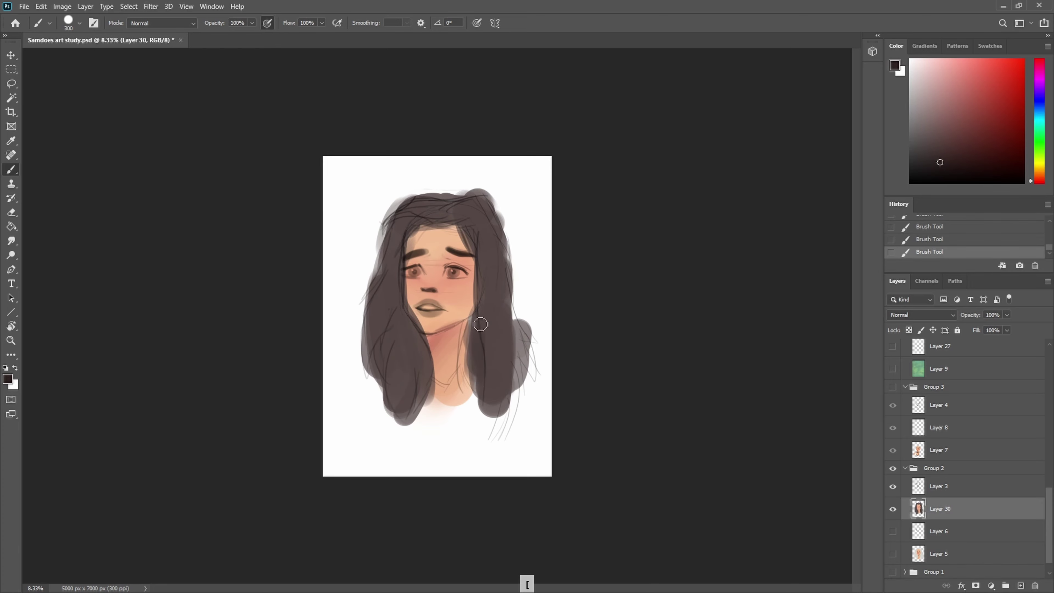
{"action": "left_click_drag", "start_coordinate": [480, 328], "coordinate": [483, 392]}
{"action": "left_click_drag", "start_coordinate": [415, 338], "coordinate": [370, 286]}
{"action": "left_click_drag", "start_coordinate": [422, 213], "coordinate": [481, 212]}
{"action": "left_click_drag", "start_coordinate": [482, 212], "coordinate": [496, 346]}
Brush a lighter mauve-brown over the outer hair edges and strands on both sides.
{"action": "left_click", "coordinate": [927, 125]}
{"action": "key", "text": "["}
{"action": "key", "text": "["}
{"action": "left_click_drag", "start_coordinate": [398, 327], "coordinate": [386, 362]}
{"action": "left_click_drag", "start_coordinate": [373, 281], "coordinate": [415, 197]}
{"action": "left_click_drag", "start_coordinate": [483, 200], "coordinate": [509, 330]}
{"action": "left_click_drag", "start_coordinate": [503, 255], "coordinate": [507, 357]}
Paint the lips a reddish brown and sample their colour.
{"action": "key", "text": "alt"}
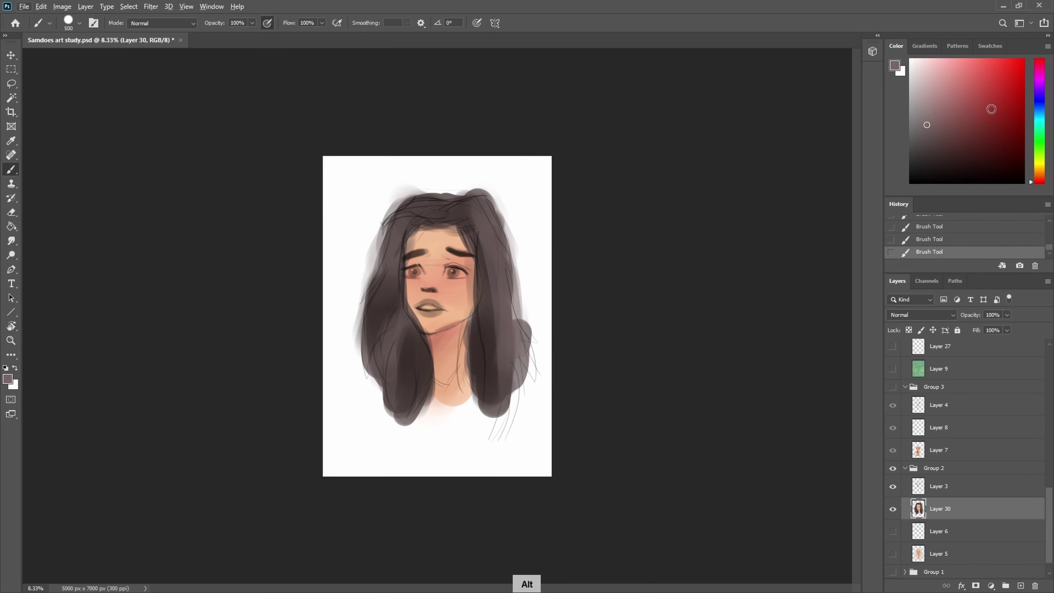
{"action": "left_click_drag", "start_coordinate": [428, 303], "coordinate": [442, 307]}
{"action": "left_click", "coordinate": [442, 303], "text": "alt"}
Choose a muted blue and paint the right-hand eye on Layer 30 with a smaller brush.
{"action": "left_click", "coordinate": [949, 491]}
{"action": "left_click", "coordinate": [1040, 102]}
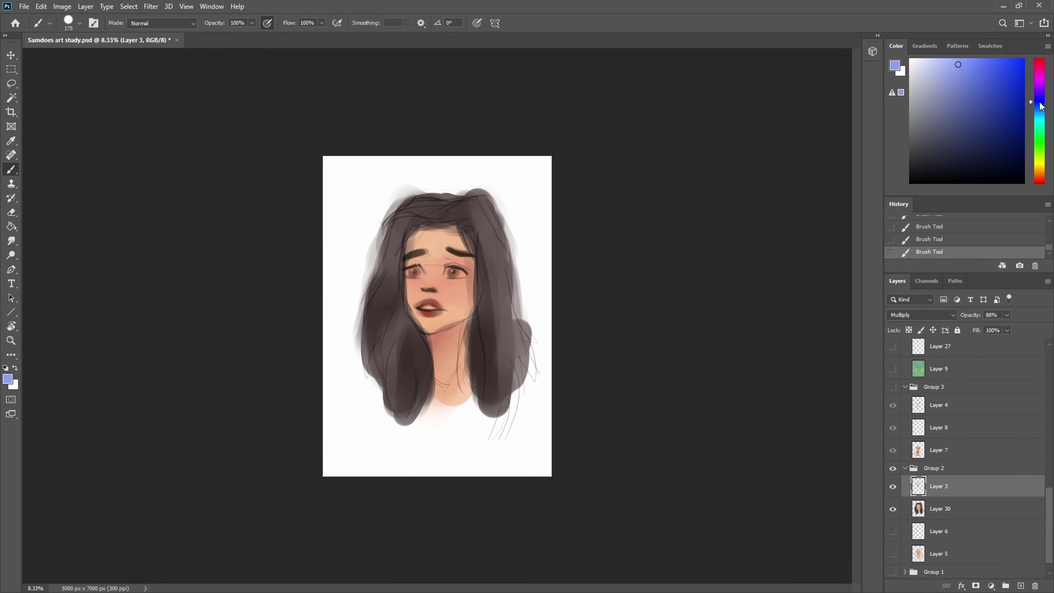
{"action": "left_click", "coordinate": [949, 509]}
{"action": "left_click", "coordinate": [975, 109]}
{"action": "key", "text": "["}
{"action": "left_click_drag", "start_coordinate": [450, 271], "coordinate": [456, 273]}
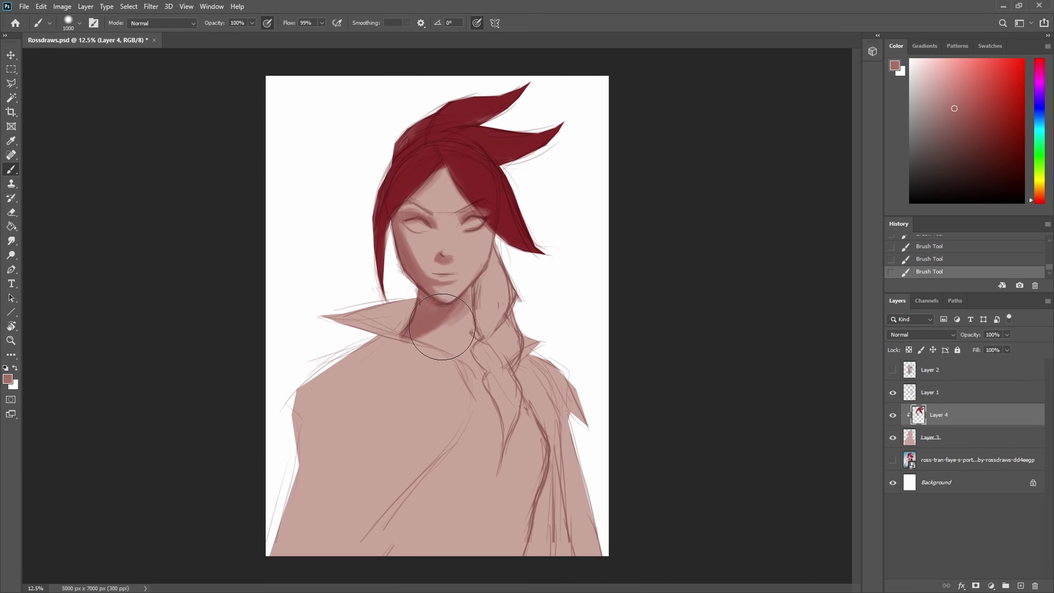
Finish the neck shadow, then sample the dark red of the hair and fill in the long braid on Layer 4.
{"action": "left_click_drag", "start_coordinate": [443, 327], "coordinate": [428, 336]}
{"action": "left_click", "coordinate": [515, 233], "text": "alt"}
{"action": "key", "text": "["}
{"action": "key", "text": "["}
{"action": "key", "text": "["}
{"action": "key", "text": "["}
{"action": "key", "text": "["}
{"action": "key", "text": "["}
{"action": "key", "text": "["}
{"action": "key", "text": "["}
{"action": "key", "text": "["}
{"action": "key", "text": "["}
{"action": "key", "text": "["}
{"action": "mouse_move", "coordinate": [495, 249]}
{"action": "left_mouse_down"}
{"action": "mouse_move", "coordinate": [482, 299]}
{"action": "mouse_move", "coordinate": [501, 467]}
{"action": "left_mouse_up"}
{"action": "key", "text": "]"}
{"action": "mouse_move", "coordinate": [517, 397]}
{"action": "left_mouse_down"}
{"action": "mouse_move", "coordinate": [496, 292]}
{"action": "mouse_move", "coordinate": [508, 403]}
{"action": "left_mouse_up"}
Sample the skin colour and touch up the ear area beside the cheek on Layer 3 with a small brush.
{"action": "key", "text": "["}
{"action": "key", "text": "["}
{"action": "key", "text": "["}
{"action": "left_click", "coordinate": [949, 440]}
{"action": "left_click", "coordinate": [956, 418]}
{"action": "key", "text": "["}
{"action": "key", "text": "["}
{"action": "key", "text": "["}
{"action": "key", "text": "["}
{"action": "key", "text": "["}
{"action": "left_click", "coordinate": [486, 249], "text": "alt"}
{"action": "left_click", "coordinate": [949, 439]}
{"action": "left_click_drag", "start_coordinate": [500, 238], "coordinate": [497, 250]}
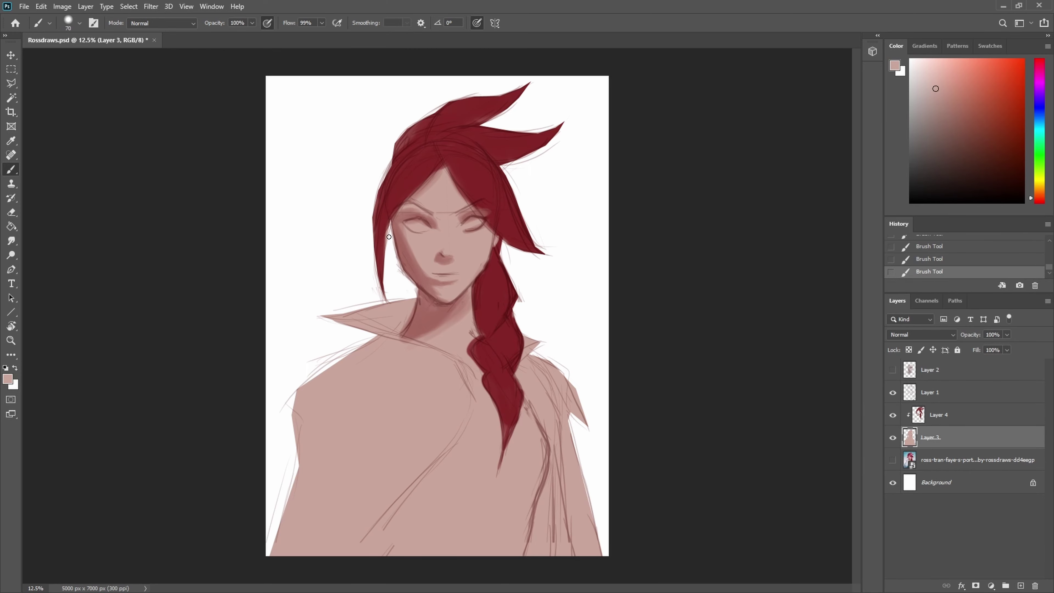
Select Layer 4, sample a skin tone from the face and enlarge the brush.
{"action": "key", "text": "alt+bracketright"}
{"action": "left_click", "coordinate": [418, 246], "text": "alt"}
{"action": "key", "text": "bracketright"}
{"action": "key", "text": "bracketright"}
{"action": "key", "text": "bracketright"}
{"action": "key", "text": "bracketright"}
{"action": "key", "text": "bracketright"}
{"action": "key", "text": "bracketright"}
{"action": "key", "text": "bracketright"}
{"action": "key", "text": "bracketright"}
{"action": "key", "text": "bracketright"}
{"action": "key", "text": "bracketright"}
{"action": "key", "text": "bracketright"}
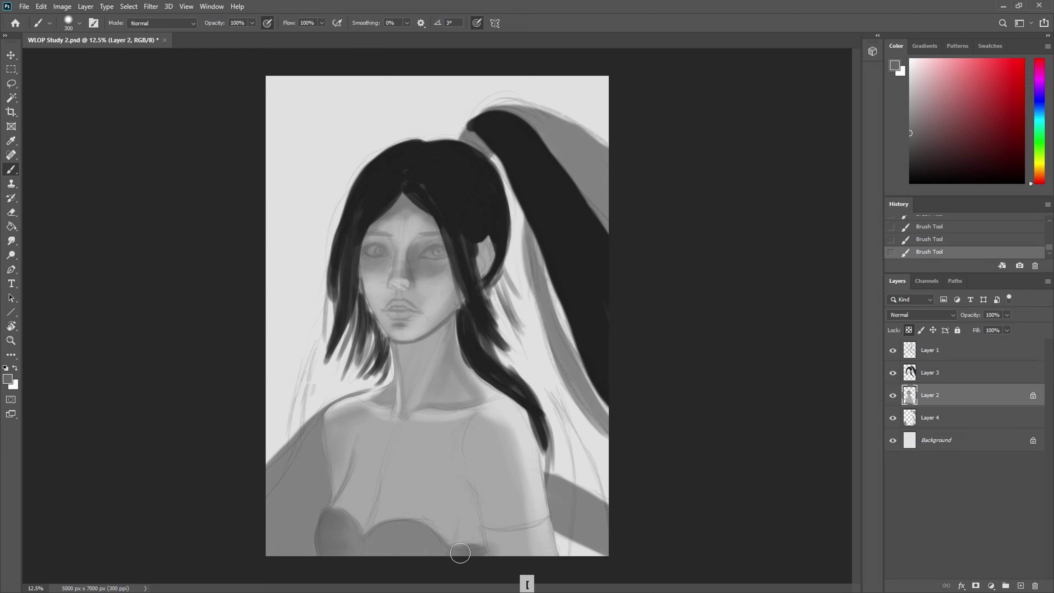
Darken the strapless top on Layer 2 and shade the side of the chest next to the arm.
{"action": "mouse_move", "coordinate": [459, 555]}
{"action": "left_mouse_down"}
{"action": "mouse_move", "coordinate": [395, 539]}
{"action": "mouse_move", "coordinate": [425, 528]}
{"action": "mouse_move", "coordinate": [350, 548]}
{"action": "left_mouse_up"}
{"action": "key", "text": "bracketleft"}
{"action": "key", "text": "bracketleft"}
{"action": "key", "text": "bracketleft"}
{"action": "key", "text": "bracketleft"}
{"action": "key", "text": "bracketright"}
{"action": "key", "text": "bracketright"}
{"action": "key", "text": "bracketright"}
{"action": "key", "text": "bracketright"}
{"action": "mouse_move", "coordinate": [475, 492]}
{"action": "left_mouse_down"}
{"action": "mouse_move", "coordinate": [487, 548]}
{"action": "mouse_move", "coordinate": [464, 501]}
{"action": "left_mouse_up"}
Choose a darker grey and softly shade the chest from the shoulder down to the cleavage with a large brush.
{"action": "left_click", "coordinate": [915, 135]}
{"action": "key", "text": "bracketleft"}
{"action": "key", "text": "bracketleft"}
{"action": "key", "text": "bracketleft"}
{"action": "key", "text": "bracketleft"}
{"action": "key", "text": "bracketleft"}
{"action": "key", "text": "bracketleft"}
{"action": "key", "text": "bracketleft"}
{"action": "key", "text": "bracketleft"}
{"action": "key", "text": "bracketright"}
{"action": "key", "text": "bracketright"}
{"action": "key", "text": "bracketright"}
{"action": "key", "text": "bracketright"}
{"action": "key", "text": "bracketright"}
{"action": "key", "text": "bracketright"}
{"action": "key", "text": "bracketright"}
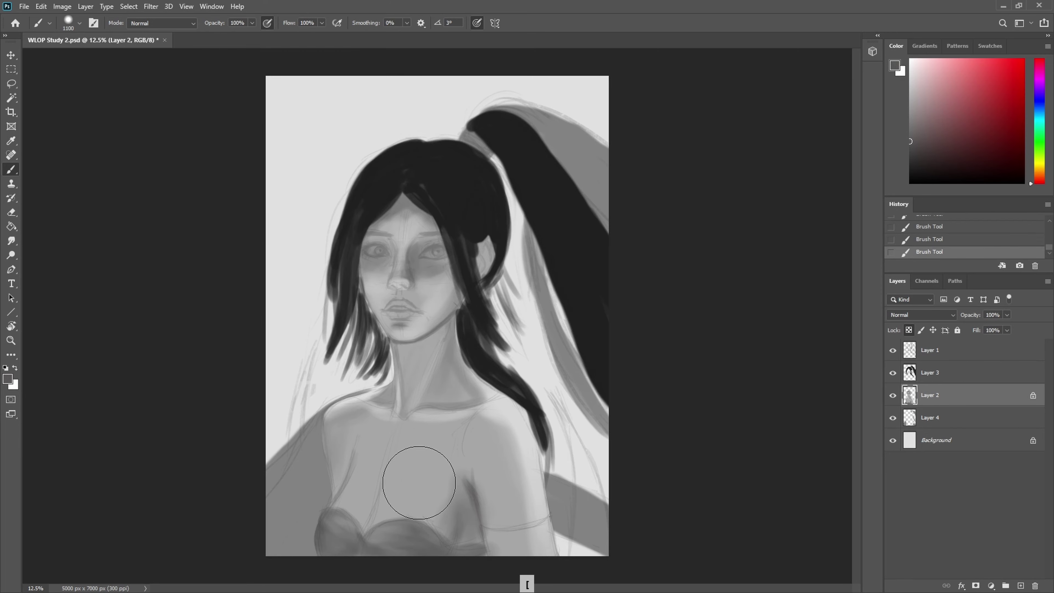
{"action": "key", "text": "bracketright"}
{"action": "key", "text": "bracketright"}
{"action": "key", "text": "bracketright"}
{"action": "key", "text": "bracketright"}
{"action": "key", "text": "bracketright"}
{"action": "left_click_drag", "start_coordinate": [364, 427], "coordinate": [392, 483]}
Enlarge the brush and add soft shading down the upper arm.
{"action": "key", "text": "bracketright"}
{"action": "key", "text": "bracketright"}
{"action": "key", "text": "bracketright"}
{"action": "left_click_drag", "start_coordinate": [514, 442], "coordinate": [530, 528]}
Sample a lighter grey beside the collarbone and brighten the adjacent shoulder with a smaller soft brush.
{"action": "key", "text": "bracketleft"}
{"action": "key", "text": "bracketleft"}
{"action": "key", "text": "bracketleft"}
{"action": "key", "text": "bracketleft"}
{"action": "key", "text": "bracketleft"}
{"action": "key", "text": "bracketleft"}
{"action": "key", "text": "bracketleft"}
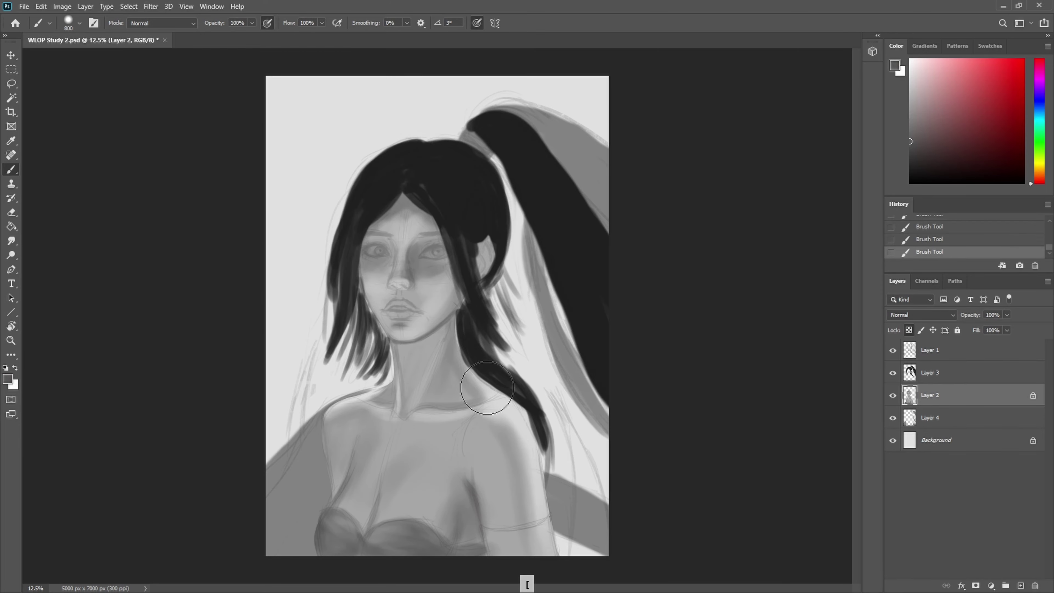
{"action": "left_click", "coordinate": [494, 411], "text": "alt"}
{"action": "mouse_move", "coordinate": [465, 427]}
{"action": "left_mouse_down"}
{"action": "mouse_move", "coordinate": [460, 455]}
{"action": "mouse_move", "coordinate": [493, 444]}
{"action": "left_mouse_up"}
Brush soft light-grey highlights across both sides of the chest above the strapless top.
{"action": "key", "text": "bracketright"}
{"action": "key", "text": "bracketright"}
{"action": "key", "text": "bracketright"}
{"action": "key", "text": "bracketright"}
{"action": "key", "text": "bracketright"}
{"action": "key", "text": "bracketright"}
{"action": "key", "text": "bracketright"}
{"action": "key", "text": "bracketleft"}
{"action": "key", "text": "bracketleft"}
{"action": "key", "text": "bracketleft"}
{"action": "left_click_drag", "start_coordinate": [423, 505], "coordinate": [351, 507]}
{"action": "key", "text": "bracketright"}
{"action": "key", "text": "bracketright"}
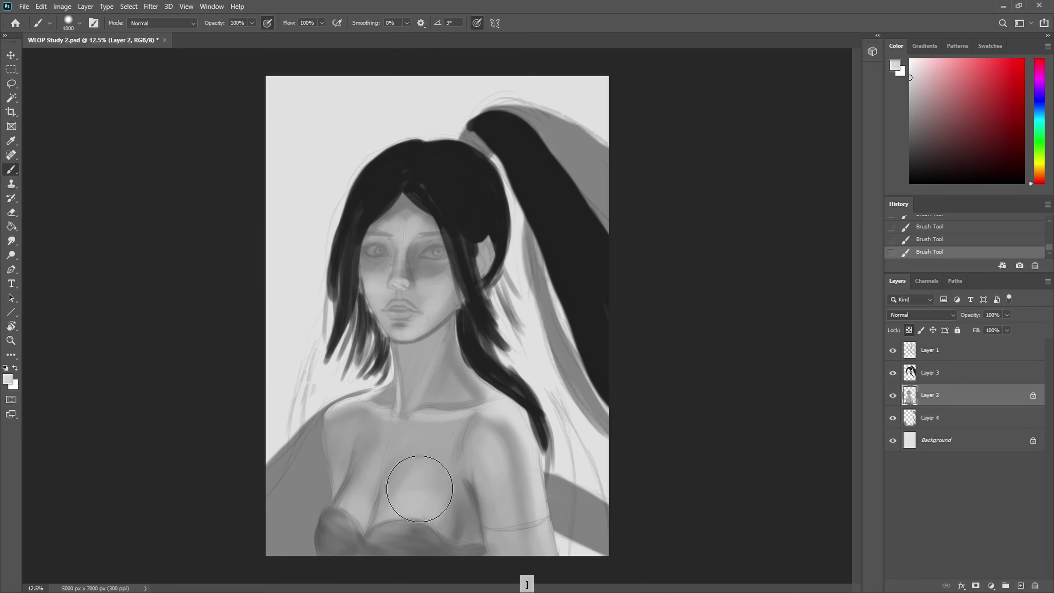
Lighten the front of the neck with a smaller brush and sample the light tone on the opposite shoulder.
{"action": "key", "text": "bracketleft"}
{"action": "key", "text": "bracketleft"}
{"action": "key", "text": "bracketleft"}
{"action": "left_click_drag", "start_coordinate": [415, 360], "coordinate": [408, 384]}
{"action": "key", "text": "bracketleft"}
{"action": "key", "text": "bracketleft"}
{"action": "left_click", "coordinate": [352, 412], "text": "alt"}
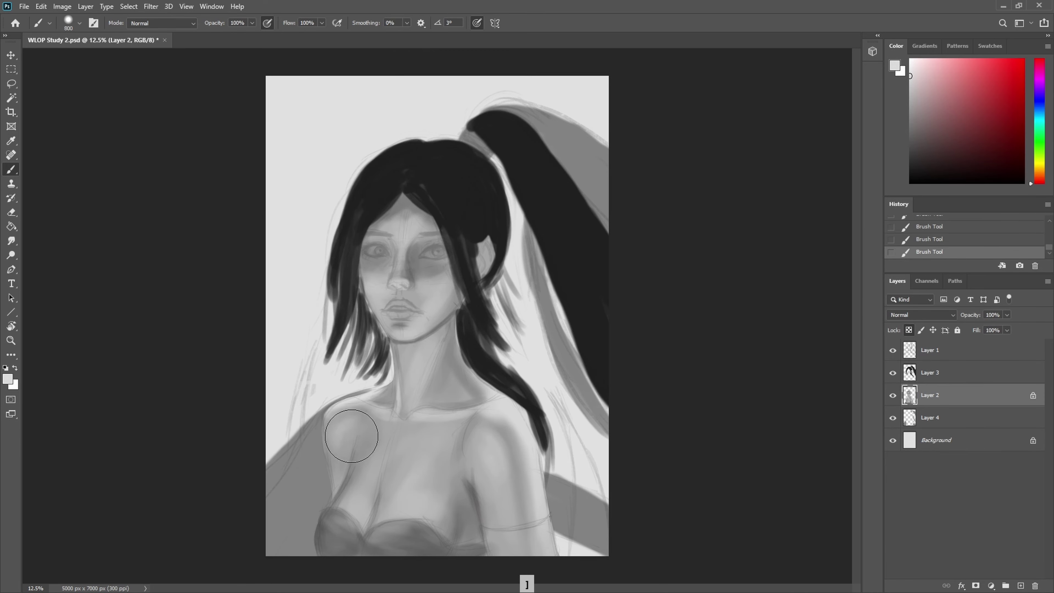
{"action": "key", "text": "ctrl+minus"}
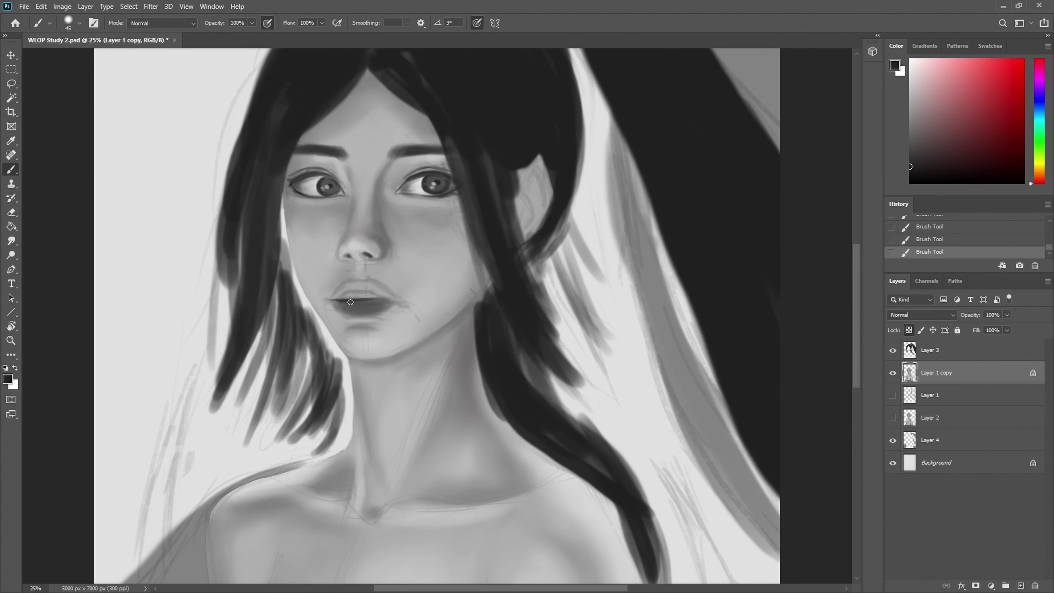
Undo the last mouth stroke, repaint the dark line between the lips on Layer 1 copy and sample a cheek tone.
{"action": "key", "text": "ctrl+z"}
{"action": "left_click_drag", "start_coordinate": [370, 299], "coordinate": [386, 297]}
{"action": "key", "text": "bracketleft"}
{"action": "left_click_drag", "start_coordinate": [381, 296], "coordinate": [398, 300]}
{"action": "key", "text": "bracketright"}
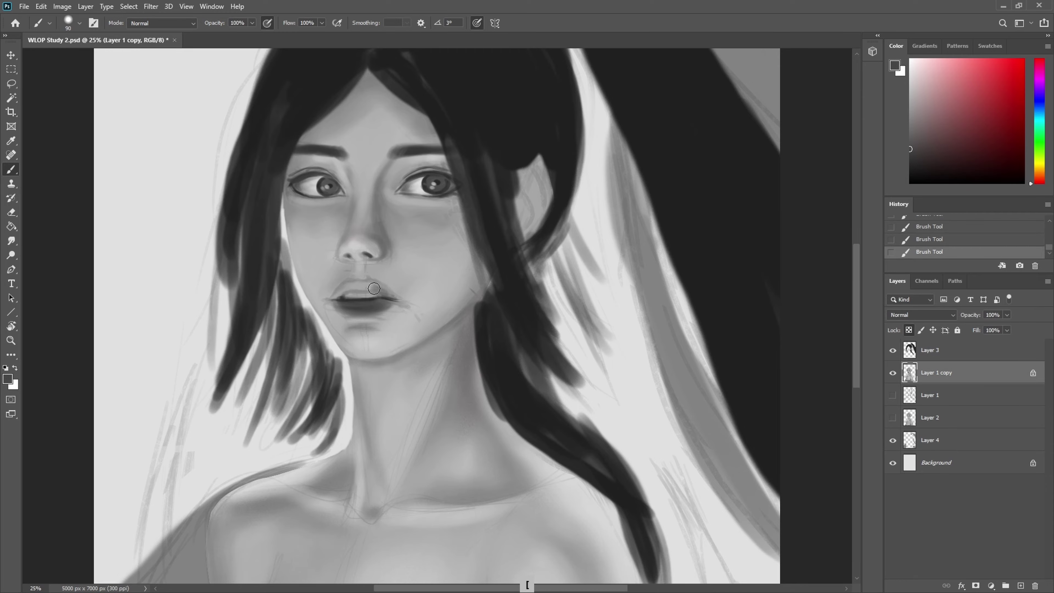
{"action": "key", "text": "bracketright"}
{"action": "key", "text": "bracketright"}
{"action": "key", "text": "ctrl+minus"}
{"action": "left_click", "coordinate": [410, 283], "text": "alt"}
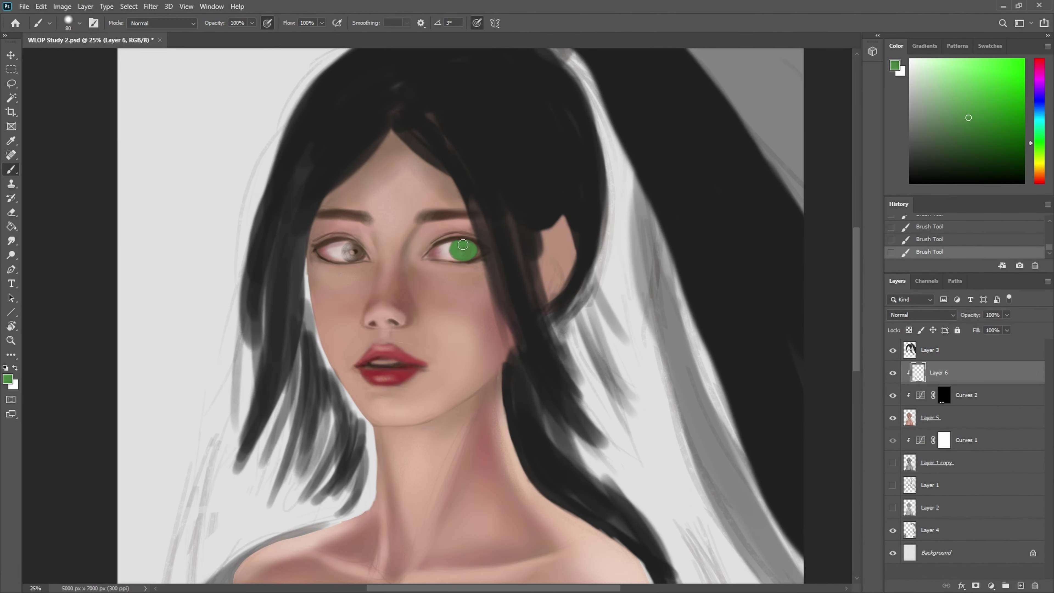
Choose a muted green and colour the iris of the other eye on Layer 6.
{"action": "key", "text": "ctrl+minus"}
{"action": "key", "text": "ctrl+plus"}
{"action": "left_click", "coordinate": [950, 129]}
{"action": "key", "text": "bracketright"}
{"action": "key", "text": "bracketright"}
{"action": "key", "text": "bracketright"}
{"action": "key", "text": "bracketright"}
{"action": "key", "text": "bracketright"}
{"action": "left_click", "coordinate": [330, 190]}
{"action": "left_click", "coordinate": [324, 185], "text": "alt"}
{"action": "left_click_drag", "start_coordinate": [320, 184], "coordinate": [320, 196]}
{"action": "key", "text": "ctrl+minus"}
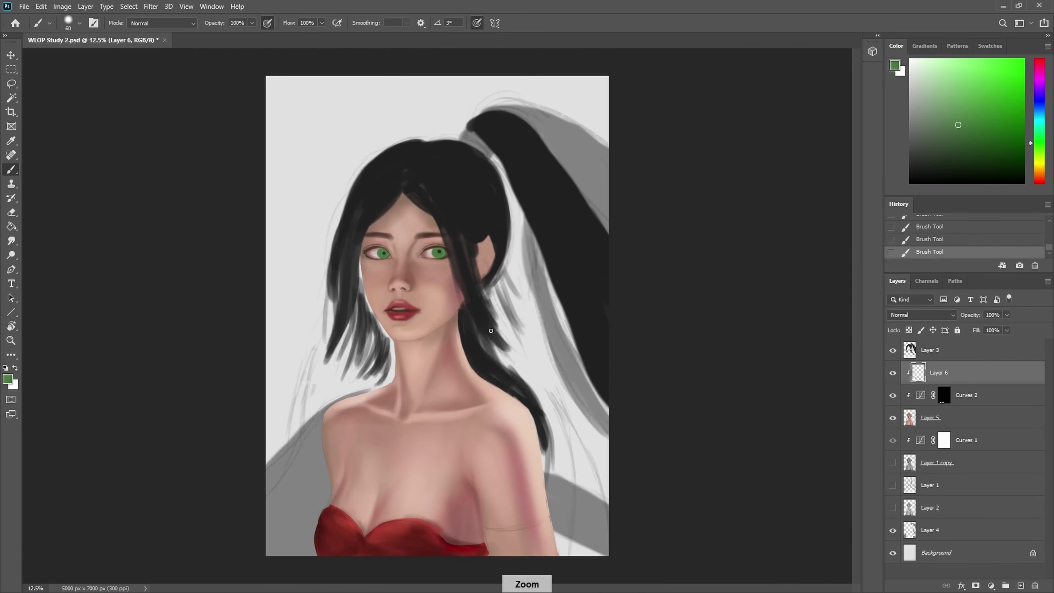
Choose a darker green and shade the right-hand iris with a smaller brush.
{"action": "key", "text": "ctrl+plus"}
{"action": "left_click", "coordinate": [947, 144]}
{"action": "key", "text": "bracketleft"}
{"action": "key", "text": "bracketleft"}
{"action": "left_click_drag", "start_coordinate": [430, 182], "coordinate": [433, 197]}
Choose a pale green and dab small highlights into both irises.
{"action": "left_click", "coordinate": [931, 75]}
{"action": "key", "text": "bracketleft"}
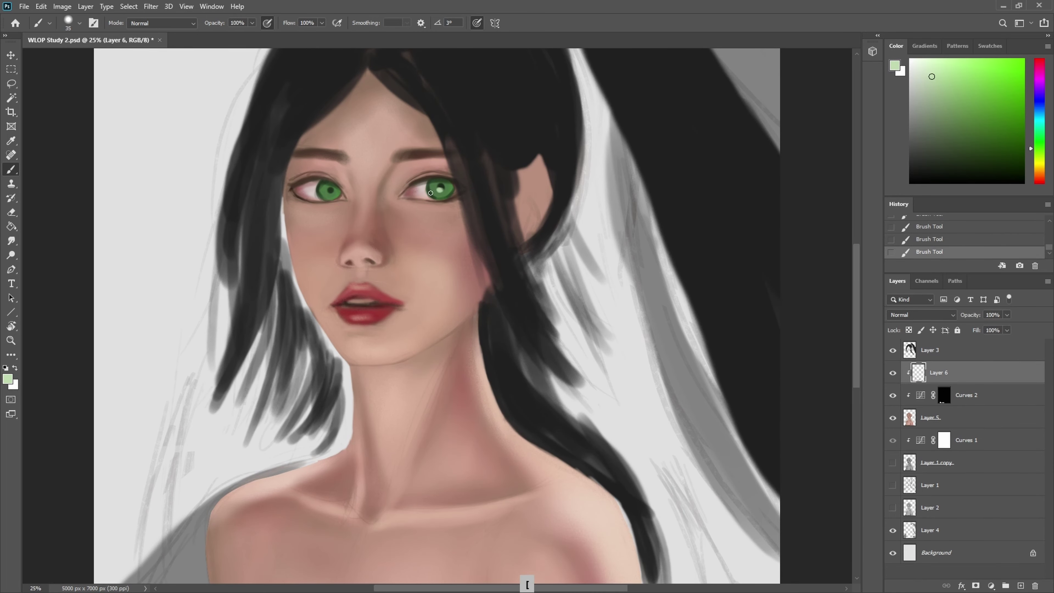
{"action": "left_click", "coordinate": [332, 194]}
{"action": "left_click", "coordinate": [433, 193]}
Choose a near-black brown and paint fine eyelashes and lid lines around both eyes.
{"action": "key", "text": "ctrl+plus"}
{"action": "left_click", "coordinate": [930, 174]}
{"action": "left_click", "coordinate": [296, 147]}
{"action": "left_click", "coordinate": [401, 150], "text": "alt"}
{"action": "key", "text": "ctrl+minus"}
{"action": "left_click", "coordinate": [325, 174], "text": "alt"}
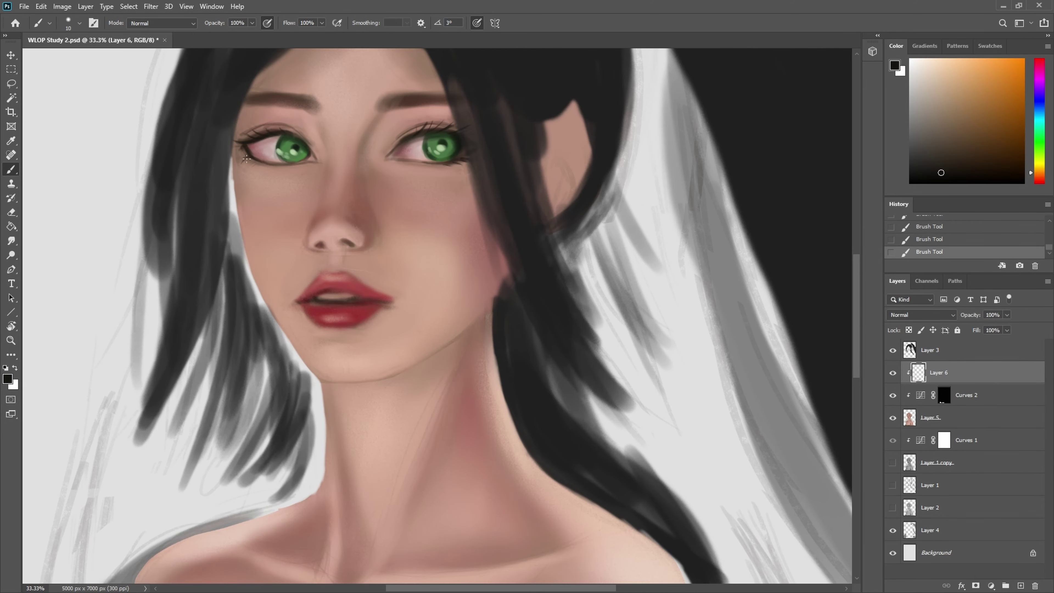
Sample nearby skin tones and softly blend the skin around both eyes on Layer 7.
{"action": "key", "text": "ctrl+minus"}
{"action": "left_click", "coordinate": [426, 265], "text": "alt"}
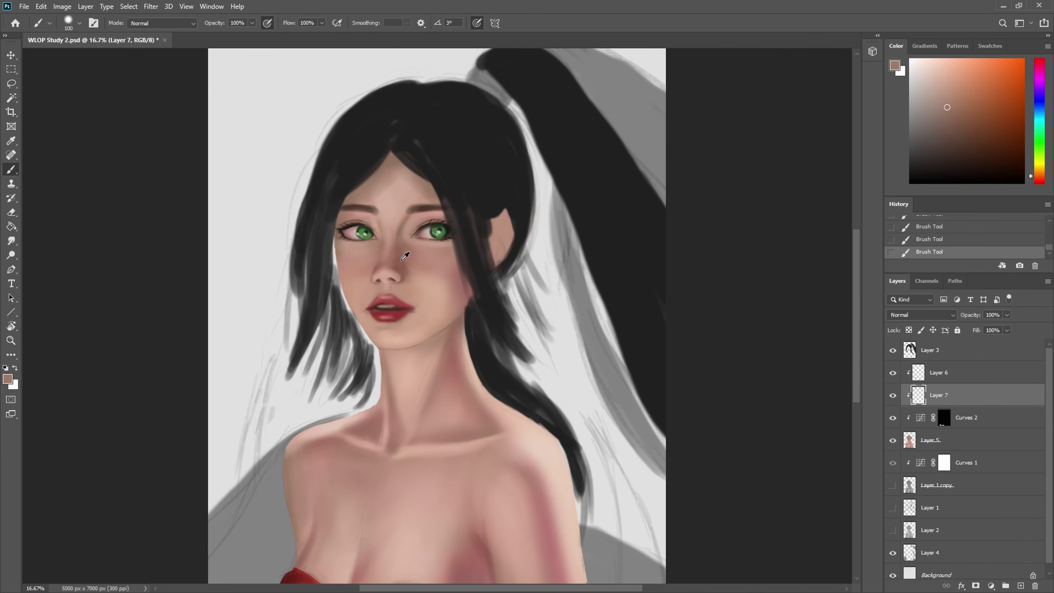
{"action": "key", "text": "bracketleft"}
{"action": "key", "text": "bracketleft"}
{"action": "key", "text": "bracketleft"}
{"action": "key", "text": "bracketleft"}
{"action": "left_click", "coordinate": [356, 250], "text": "alt"}
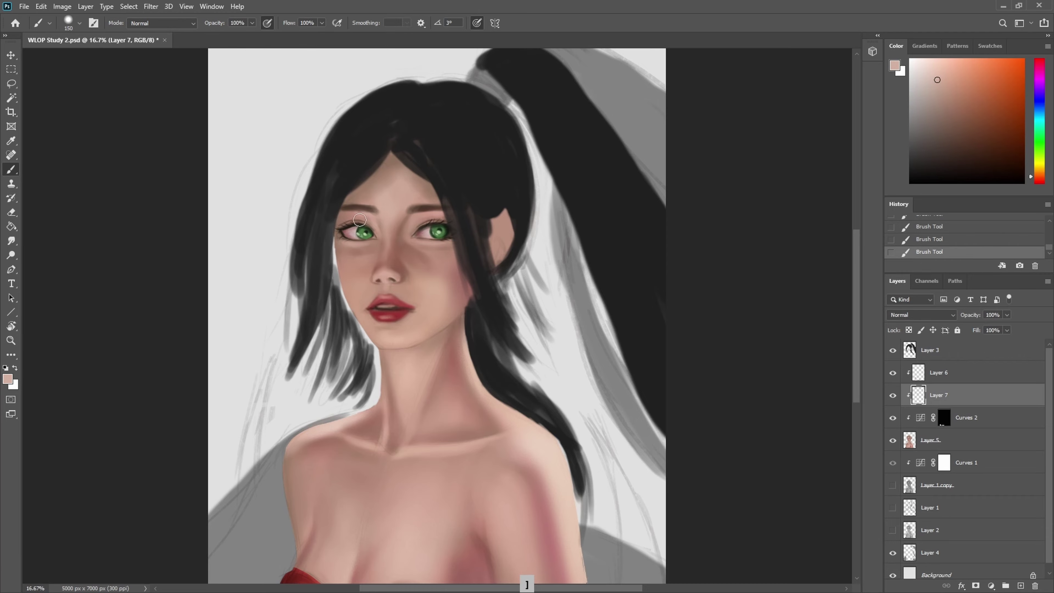
{"action": "key", "text": "bracketleft"}
{"action": "key", "text": "bracketleft"}
{"action": "left_click", "coordinate": [412, 230], "text": "alt"}
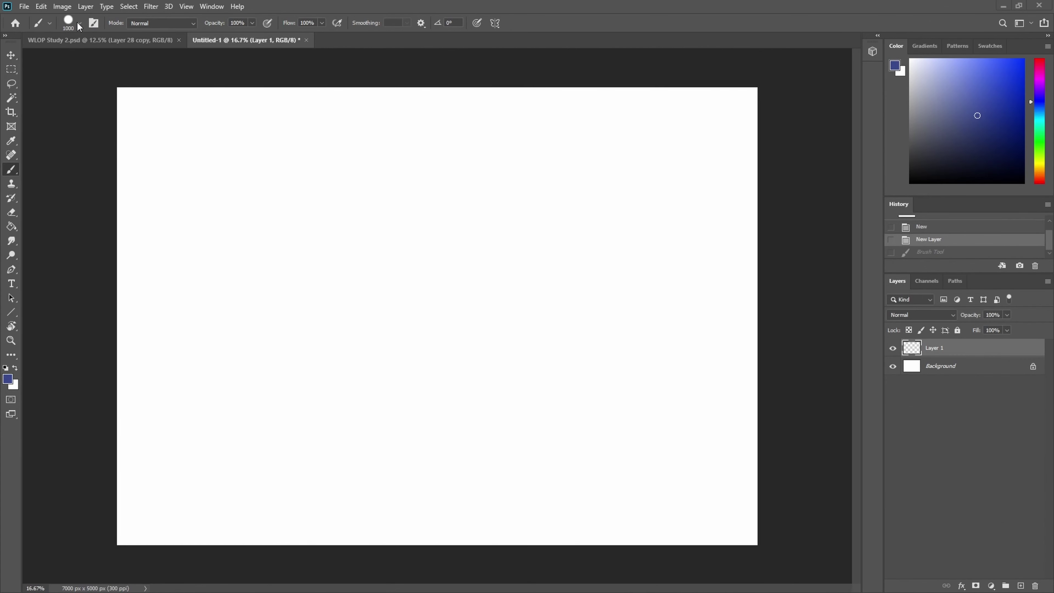
Choose the Soft Round Pressure Opacity and Flow brush and paint a tall blue stroke on the blank canvas.
{"action": "left_click", "coordinate": [78, 23]}
{"action": "left_click", "coordinate": [126, 242]}
{"action": "mouse_move", "coordinate": [593, 198]}
{"action": "left_mouse_down"}
{"action": "mouse_move", "coordinate": [601, 470]}
{"action": "mouse_move", "coordinate": [599, 208]}
{"action": "left_mouse_up"}
Choose the Hard Round Pressure Opacity and Flow brush and paint a tall blue stroke on the left side of the canvas.
{"action": "left_click", "coordinate": [79, 23]}
{"action": "left_click", "coordinate": [205, 243]}
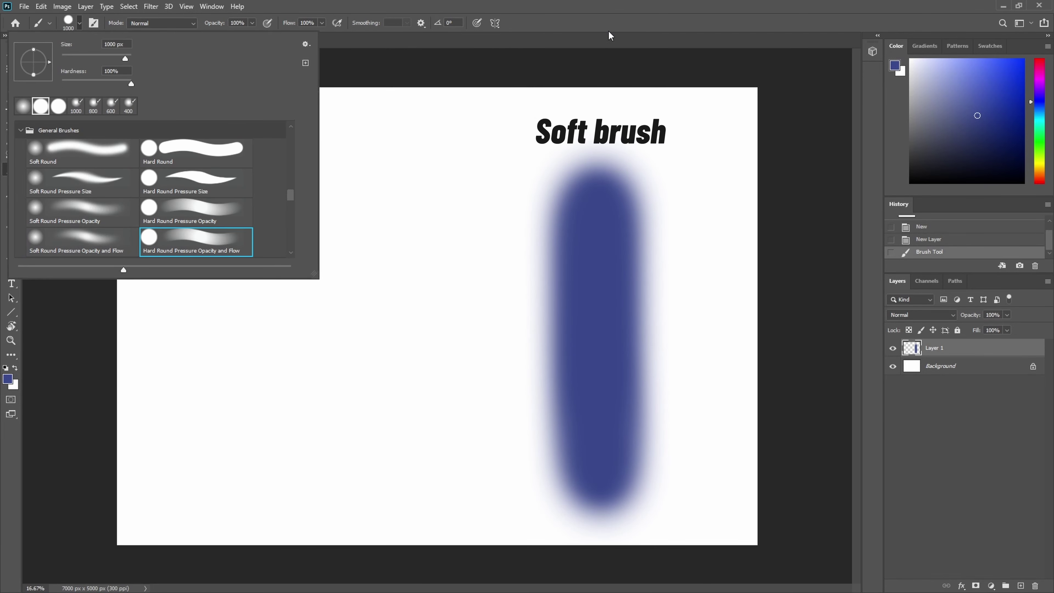
{"action": "key", "text": "Return"}
{"action": "mouse_move", "coordinate": [253, 211]}
{"action": "left_mouse_down"}
{"action": "mouse_move", "coordinate": [250, 461]}
{"action": "mouse_move", "coordinate": [245, 200]}
{"action": "mouse_move", "coordinate": [250, 461]}
{"action": "left_mouse_up"}
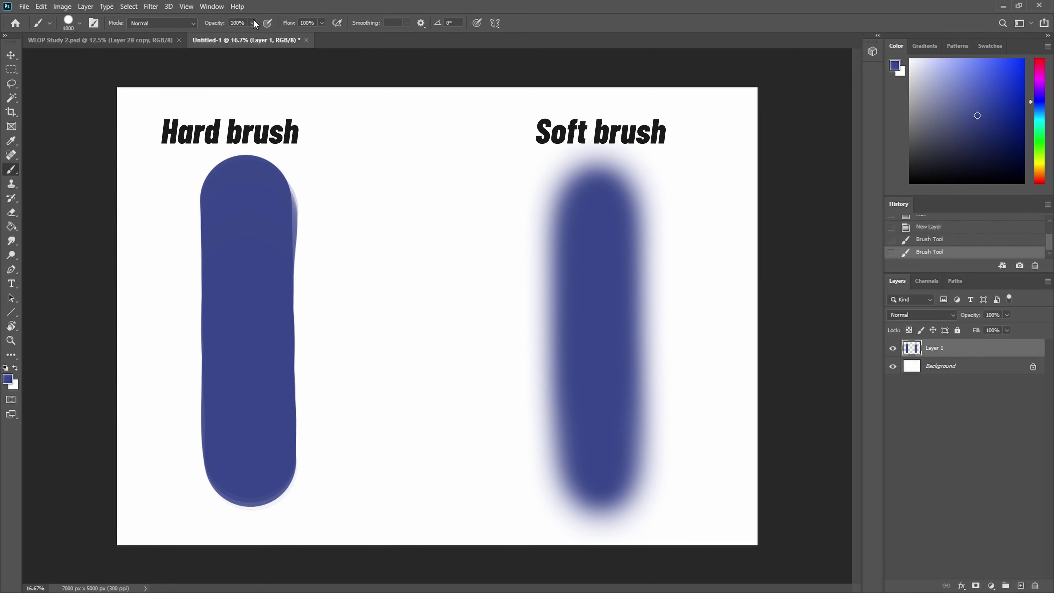
Lower the brush hardness and paint another vertical blue stroke between the hard and soft strokes.
{"action": "left_click", "coordinate": [79, 24]}
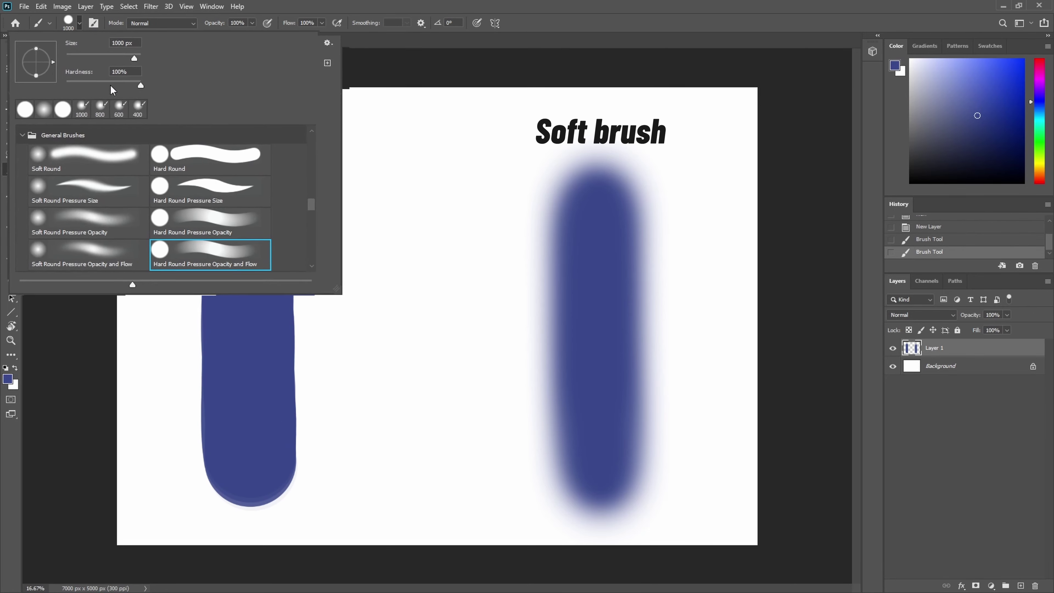
{"action": "left_click", "coordinate": [96, 86]}
{"action": "left_click_drag", "start_coordinate": [426, 204], "coordinate": [420, 387]}
{"action": "mouse_move", "coordinate": [420, 424]}
{"action": "left_mouse_down"}
{"action": "mouse_move", "coordinate": [418, 211]}
{"action": "mouse_move", "coordinate": [418, 462]}
{"action": "mouse_move", "coordinate": [413, 202]}
{"action": "mouse_move", "coordinate": [432, 465]}
{"action": "left_mouse_up"}
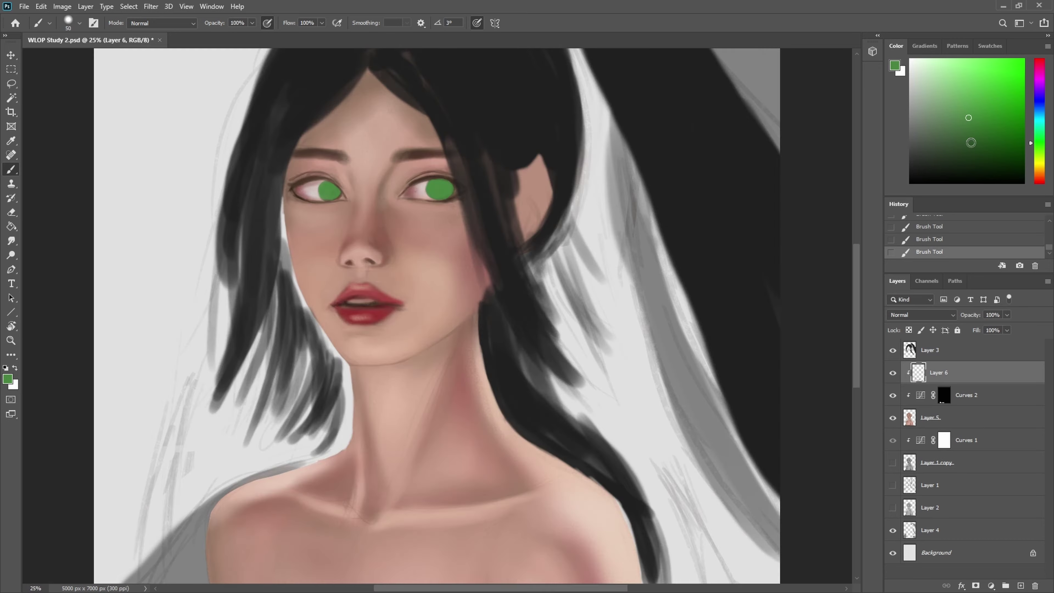
Sample iris greens and shade both irises around dark pupils on Layer 6.
{"action": "left_click", "coordinate": [324, 186], "text": "alt"}
{"action": "left_click_drag", "start_coordinate": [321, 183], "coordinate": [319, 195]}
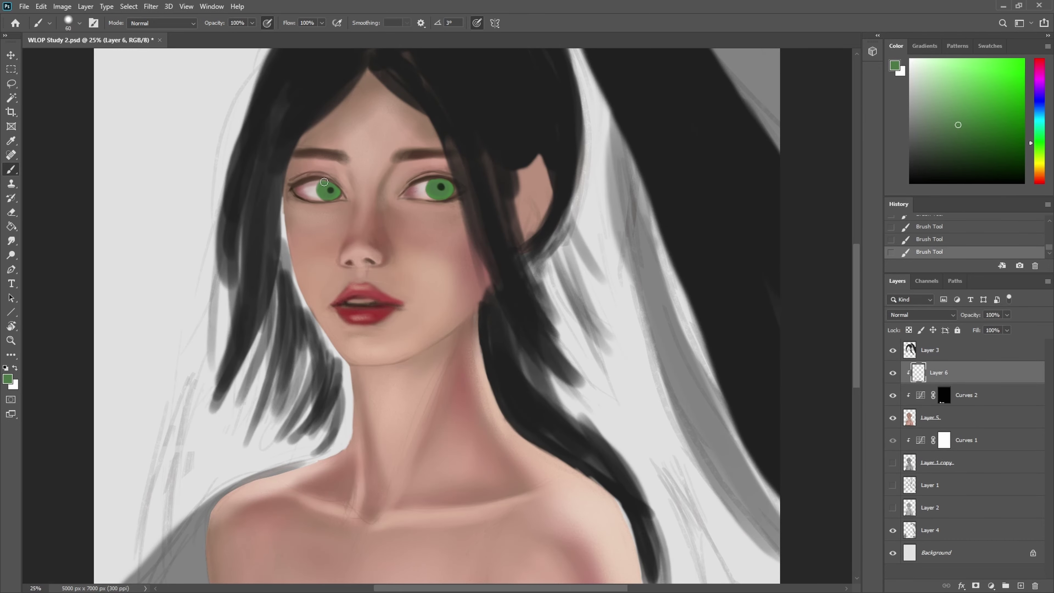
{"action": "left_click", "coordinate": [330, 191], "text": "alt"}
{"action": "key", "text": "ctrl+y"}
{"action": "key", "text": "ctrl+y"}
{"action": "key", "text": "bracketleft"}
{"action": "key", "text": "bracketleft"}
{"action": "left_click", "coordinate": [429, 187], "text": "alt"}
{"action": "left_click_drag", "start_coordinate": [429, 184], "coordinate": [435, 199]}
Choose a pale green and dab small highlights into both irises with a small brush.
{"action": "left_click", "coordinate": [440, 188], "text": "alt"}
{"action": "key", "text": "bracketleft"}
{"action": "key", "text": "bracketleft"}
{"action": "key", "text": "bracketleft"}
{"action": "left_click", "coordinate": [451, 187], "text": "alt"}
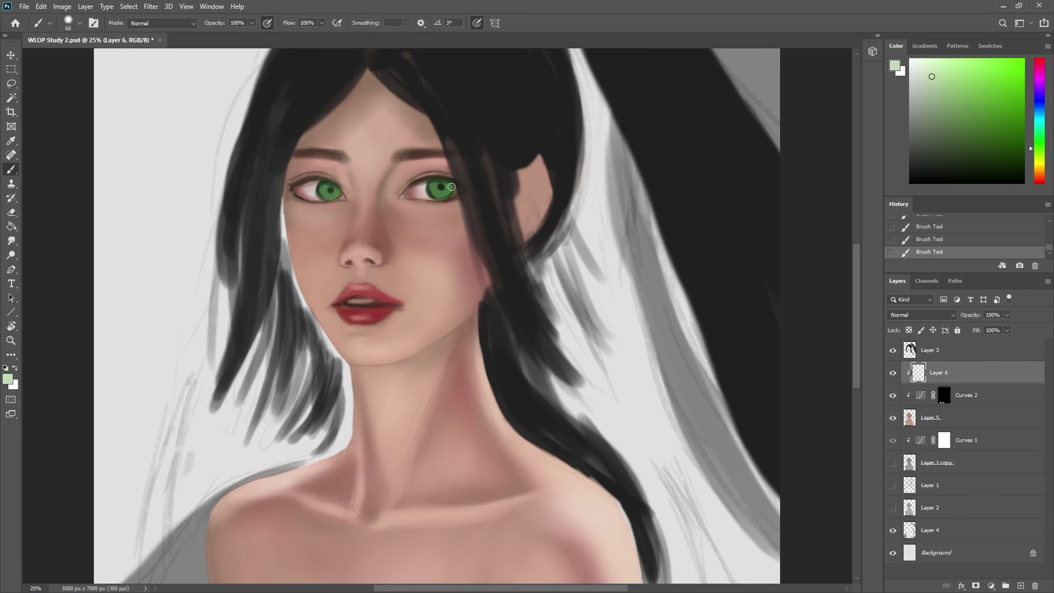
{"action": "key", "text": "ctrl+plus"}
{"action": "key", "text": "bracketright"}
{"action": "key", "text": "bracketright"}
Sample the dark pupil tone and a pink eye-corner tone to refine the pupils and whites of both eyes.
{"action": "left_click", "coordinate": [301, 145], "text": "alt"}
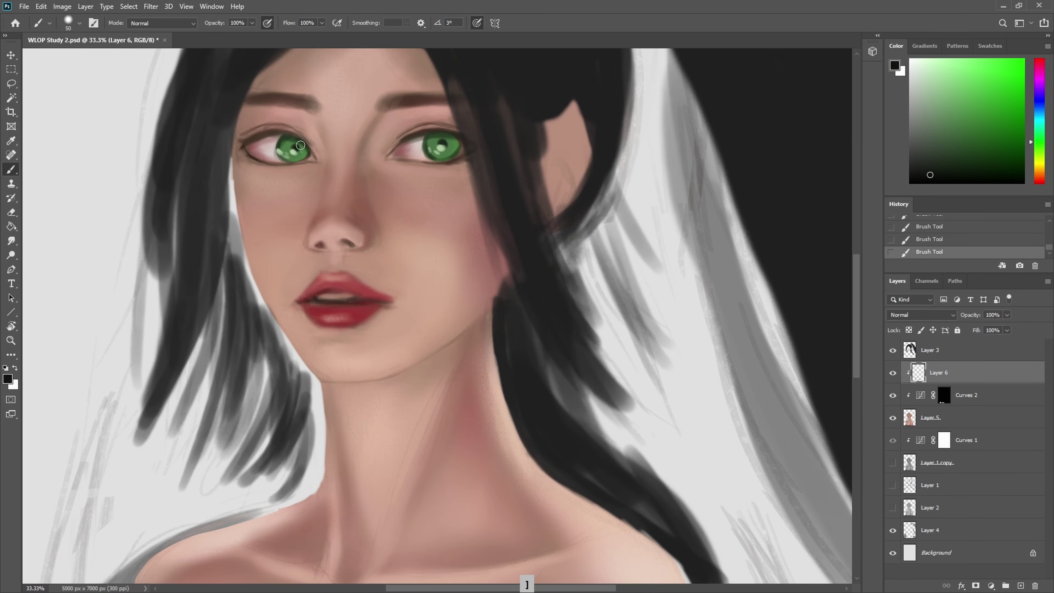
{"action": "key", "text": "ctrl+minus"}
{"action": "key", "text": "ctrl+plus"}
{"action": "left_click", "coordinate": [414, 146], "text": "alt"}
{"action": "key", "text": "ctrl+minus"}
{"action": "key", "text": "ctrl+minus"}
{"action": "key", "text": "ctrl+minus"}
{"action": "key", "text": "ctrl+minus"}
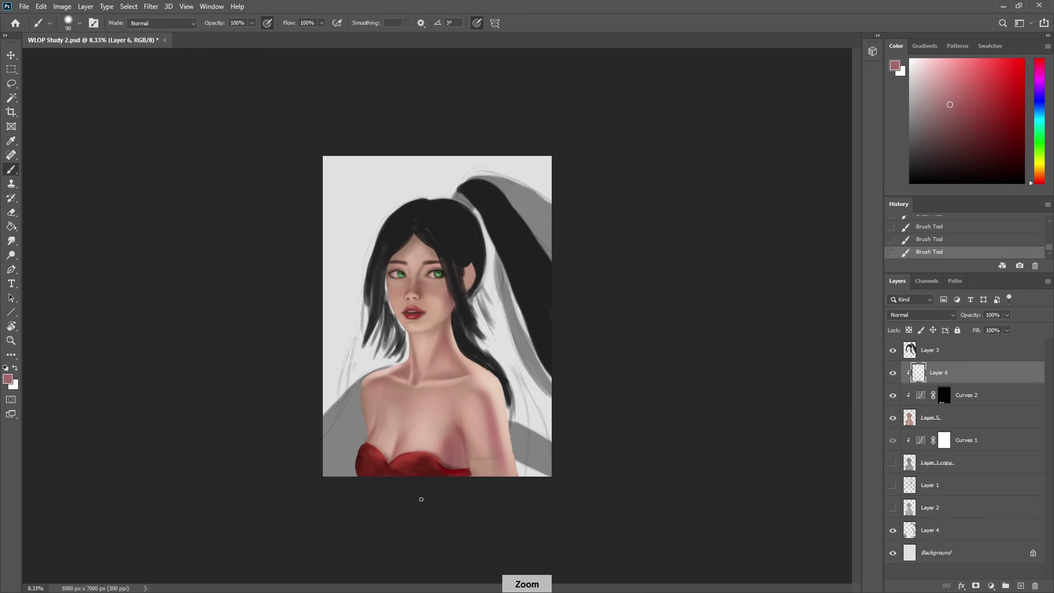
Sample a near-black brown and paint fine eyelashes and lid lines around both eyes with a tiny brush.
{"action": "key", "text": "ctrl+plus"}
{"action": "key", "text": "ctrl+plus"}
{"action": "key", "text": "ctrl+plus"}
{"action": "left_click", "coordinate": [330, 181], "text": "alt"}
{"action": "key", "text": "bracketleft"}
{"action": "key", "text": "bracketleft"}
{"action": "key", "text": "bracketleft"}
{"action": "key", "text": "bracketleft"}
{"action": "key", "text": "bracketleft"}
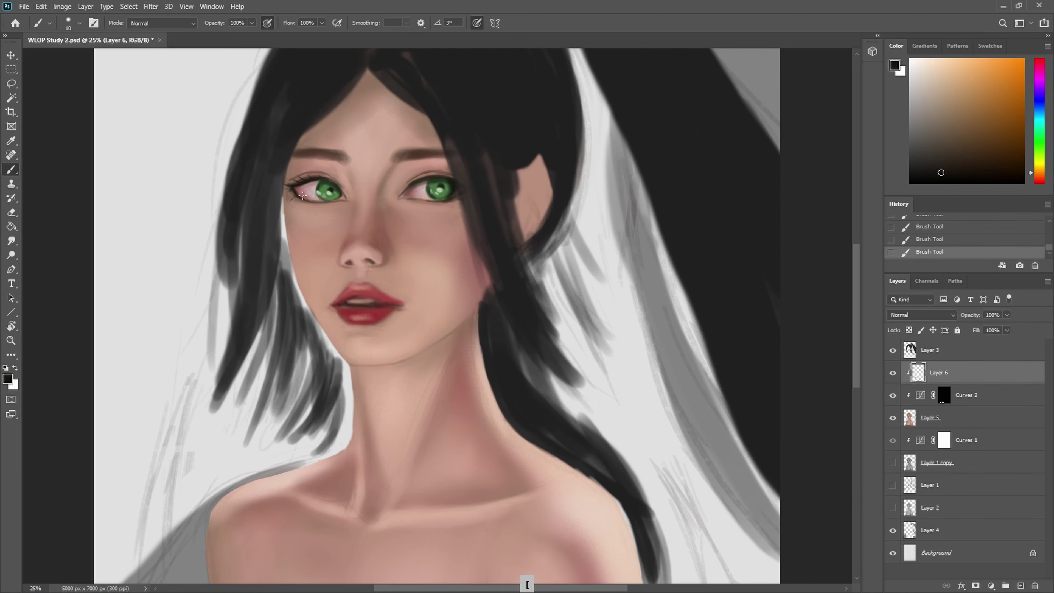
{"action": "key", "text": "bracketright"}
{"action": "key", "text": "bracketright"}
{"action": "key", "text": "ctrl+plus"}
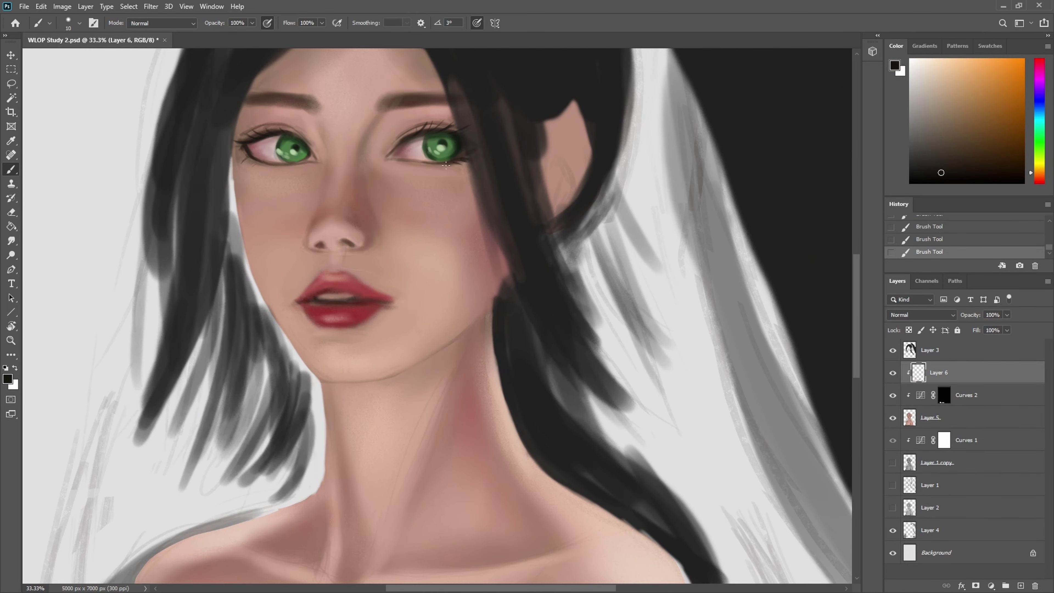
Add a clipped layer above Curves 2 and softly blend sampled skin tones around both eyes.
{"action": "key", "text": "ctrl+minus"}
{"action": "key", "text": "ctrl+minus"}
{"action": "left_click", "coordinate": [990, 399]}
{"action": "left_click", "coordinate": [1020, 586]}
{"action": "left_click", "coordinate": [426, 230], "text": "alt"}
{"action": "key", "text": "bracketright"}
{"action": "key", "text": "bracketright"}
{"action": "key", "text": "bracketright"}
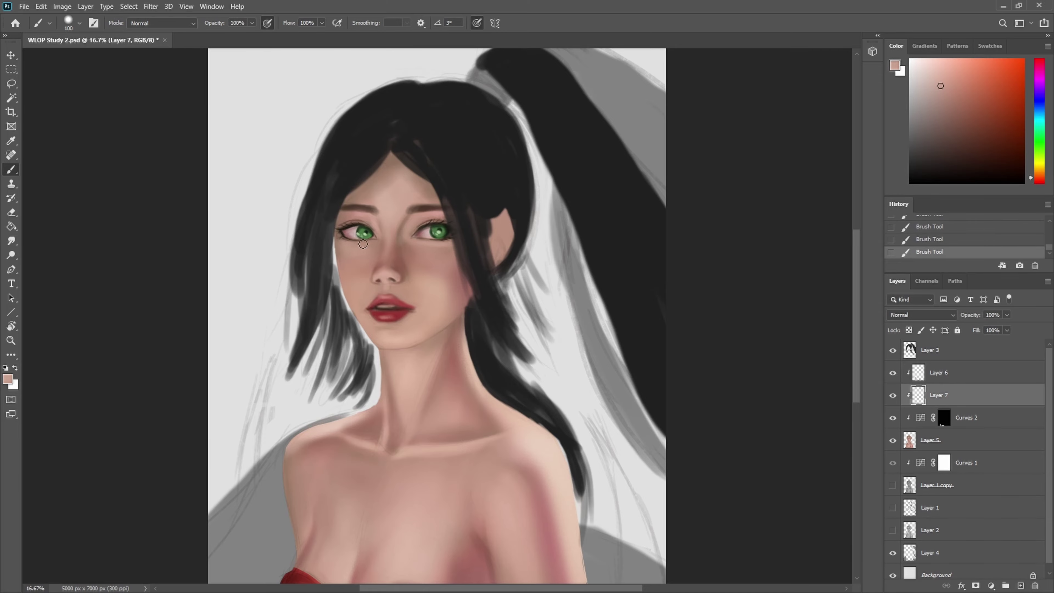
{"action": "left_click", "coordinate": [420, 244], "text": "alt"}
{"action": "key", "text": "bracketleft"}
{"action": "key", "text": "bracketleft"}
{"action": "key", "text": "bracketleft"}
{"action": "key", "text": "bracketleft"}
{"action": "key", "text": "bracketleft"}
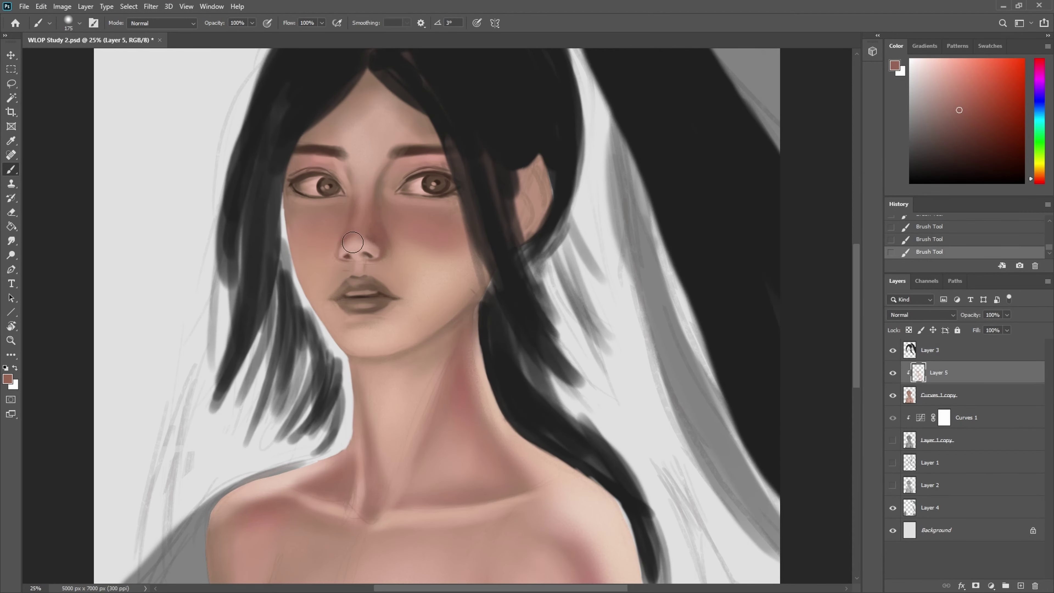
Softly blend a muted red over the nose and cheeks on Layer 5 with an enlarged brush.
{"action": "key", "text": "ctrl+minus"}
{"action": "key", "text": "ctrl+minus"}
{"action": "key", "text": "bracketright"}
{"action": "key", "text": "bracketright"}
{"action": "key", "text": "bracketright"}
{"action": "left_click", "coordinate": [399, 256], "text": "alt"}
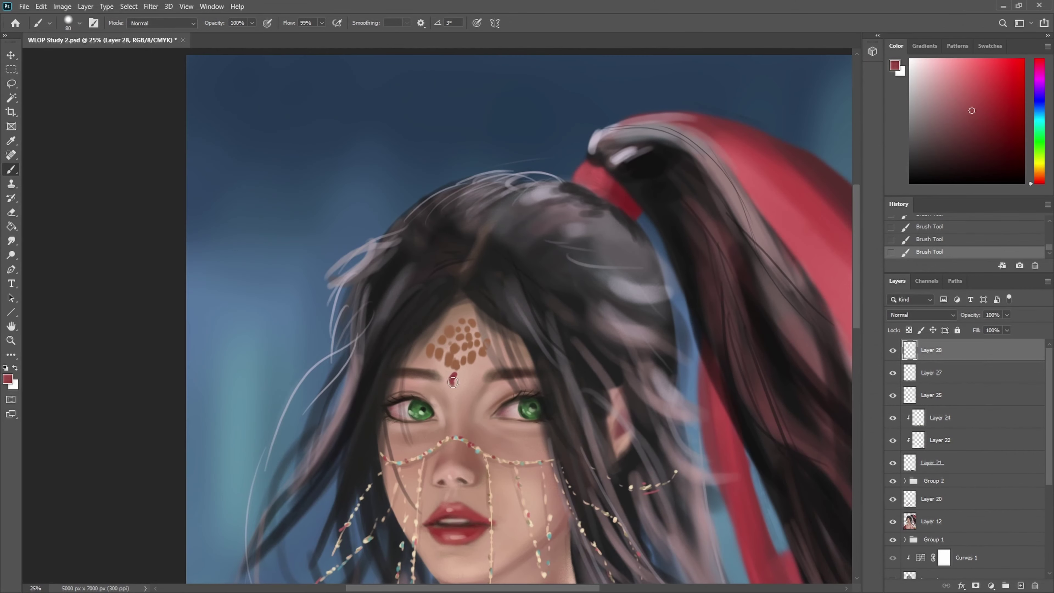
Paint the gem below the forehead ornament on Layer 28 and fill it with a brighter red.
{"action": "left_click_drag", "start_coordinate": [452, 383], "coordinate": [454, 385]}
{"action": "left_click", "coordinate": [989, 84]}
{"action": "left_click_drag", "start_coordinate": [456, 375], "coordinate": [453, 385]}
Lock the transparent pixels of Layer 28 and paint pale gold lights and darker brown shading on the forehead ornament.
{"action": "left_click", "coordinate": [454, 349], "text": "alt"}
{"action": "left_click", "coordinate": [909, 330]}
{"action": "left_click", "coordinate": [944, 68]}
{"action": "left_click_drag", "start_coordinate": [431, 345], "coordinate": [430, 352]}
{"action": "left_click_drag", "start_coordinate": [439, 350], "coordinate": [470, 360]}
{"action": "left_click", "coordinate": [972, 134]}
{"action": "mouse_move", "coordinate": [442, 350]}
{"action": "left_mouse_down"}
{"action": "mouse_move", "coordinate": [441, 359]}
{"action": "mouse_move", "coordinate": [466, 314]}
{"action": "left_mouse_up"}
Unlock the transparent pixels and paint pale gold beads on the forehead ornament and through the hair.
{"action": "left_click", "coordinate": [454, 347], "text": "alt"}
{"action": "left_click", "coordinate": [909, 330]}
{"action": "key", "text": "bracketright"}
{"action": "left_click_drag", "start_coordinate": [435, 334], "coordinate": [433, 337]}
{"action": "key", "text": "ctrl+minus"}
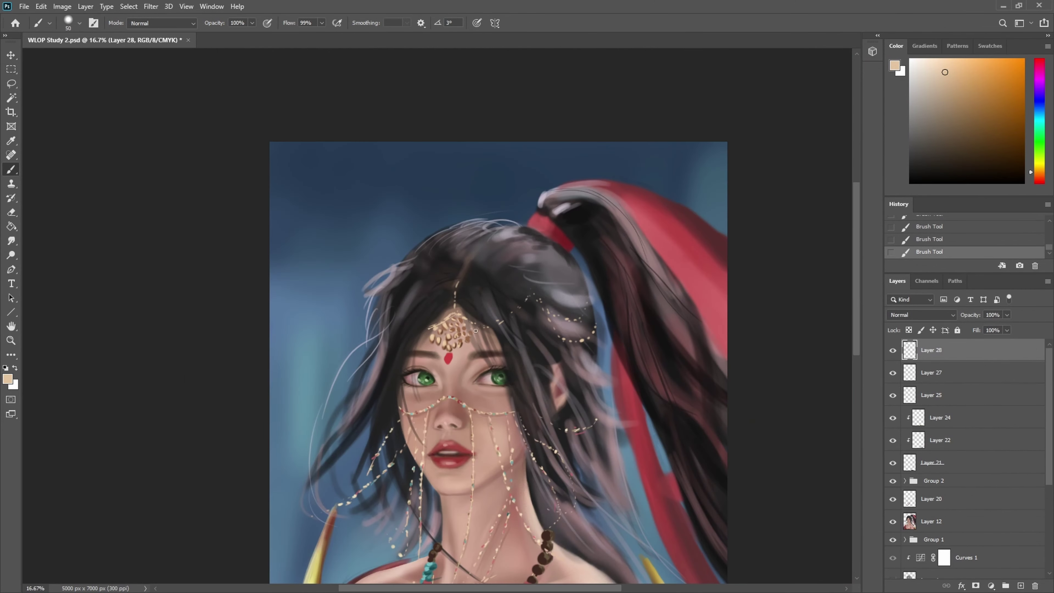
{"action": "key", "text": "ctrl+minus"}
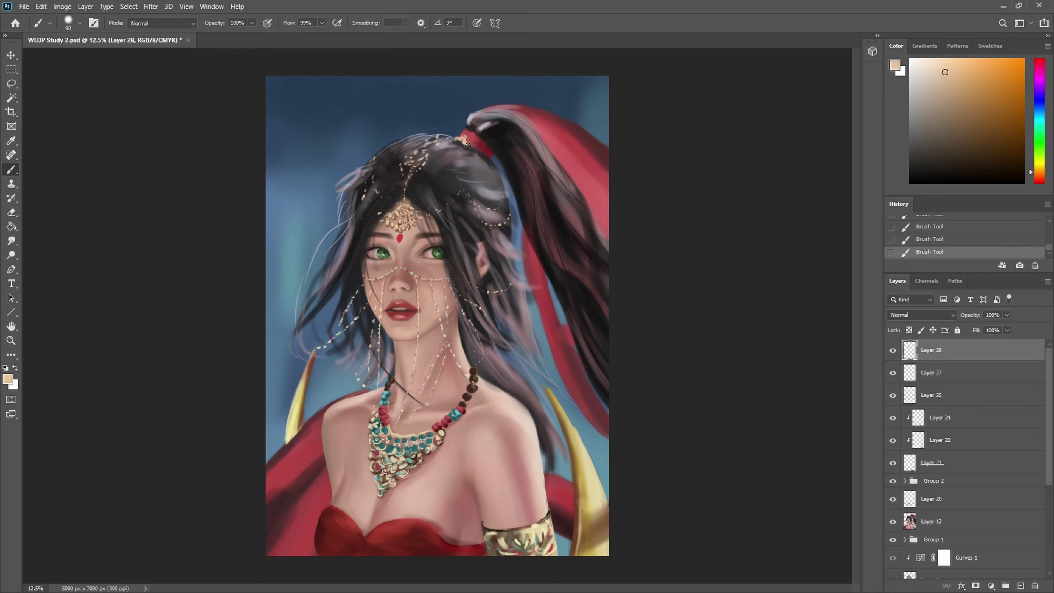
Sample the ornament and gem colours, repaint the red forehead gem with facets, and erase its edges to a diamond shape.
{"action": "left_click", "coordinate": [409, 226], "text": "alt"}
{"action": "left_click", "coordinate": [401, 233], "text": "alt"}
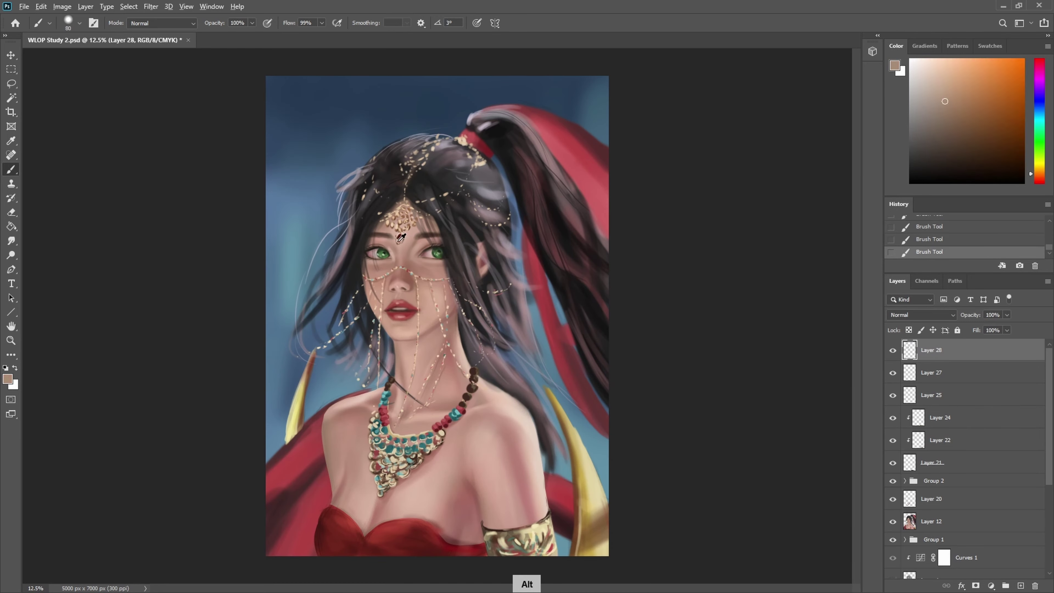
{"action": "key", "text": "ctrl+plus"}
{"action": "key", "text": "ctrl+plus"}
{"action": "left_click_drag", "start_coordinate": [367, 154], "coordinate": [358, 172]}
{"action": "left_click", "coordinate": [362, 160], "text": "alt"}
{"action": "key", "text": "e"}
{"action": "key", "text": "b"}
{"action": "key", "text": "ctrl+minus"}
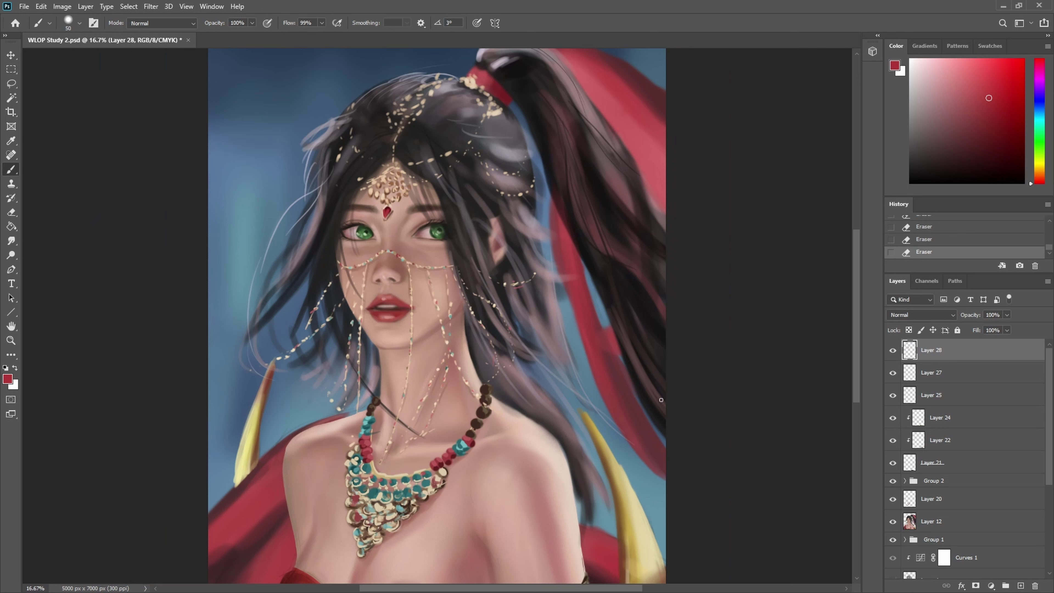
Sample teal from the necklace and dab turquoise stones into the forehead ornament.
{"action": "left_click", "coordinate": [461, 446], "text": "alt"}
{"action": "key", "text": "bracketright"}
{"action": "key", "text": "bracketright"}
{"action": "key", "text": "bracketright"}
{"action": "left_click", "coordinate": [395, 196]}
Sample the red gem tone and dab small red stones along the ornament and hair chains.
{"action": "left_click", "coordinate": [393, 148], "text": "alt"}
{"action": "key", "text": "bracketleft"}
{"action": "key", "text": "bracketleft"}
{"action": "key", "text": "bracketleft"}
{"action": "key", "text": "bracketleft"}
{"action": "key", "text": "bracketleft"}
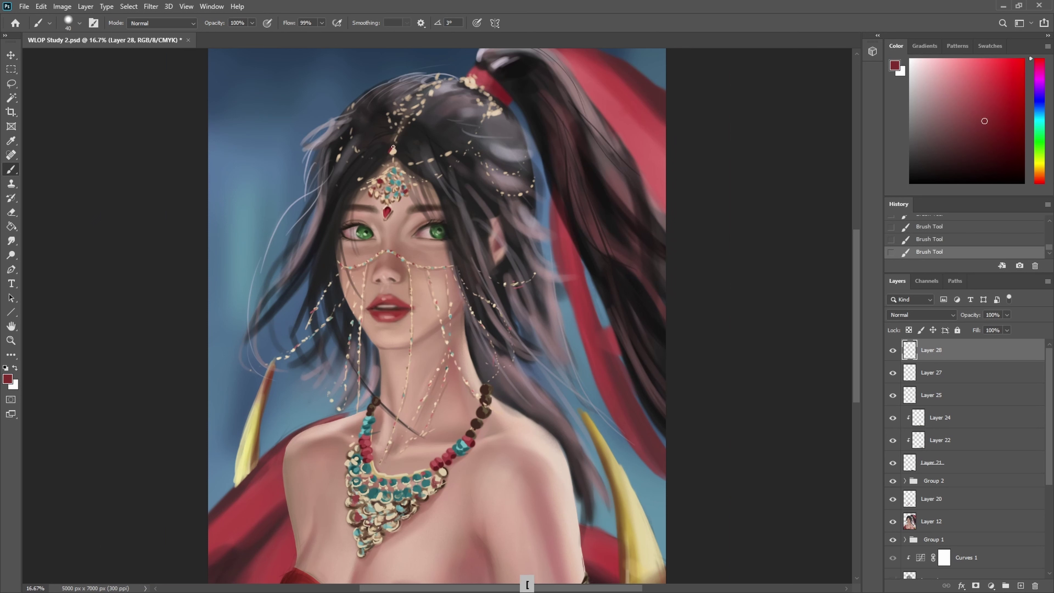
{"action": "left_click", "coordinate": [472, 86]}
Sample turquoise from the forehead ornament and paint light and dark turquoise stones in the ornament atop the hair.
{"action": "left_click", "coordinate": [397, 183], "text": "alt"}
{"action": "key", "text": "bracketleft"}
{"action": "key", "text": "bracketleft"}
{"action": "left_click", "coordinate": [410, 105]}
{"action": "left_click", "coordinate": [409, 103], "text": "alt"}
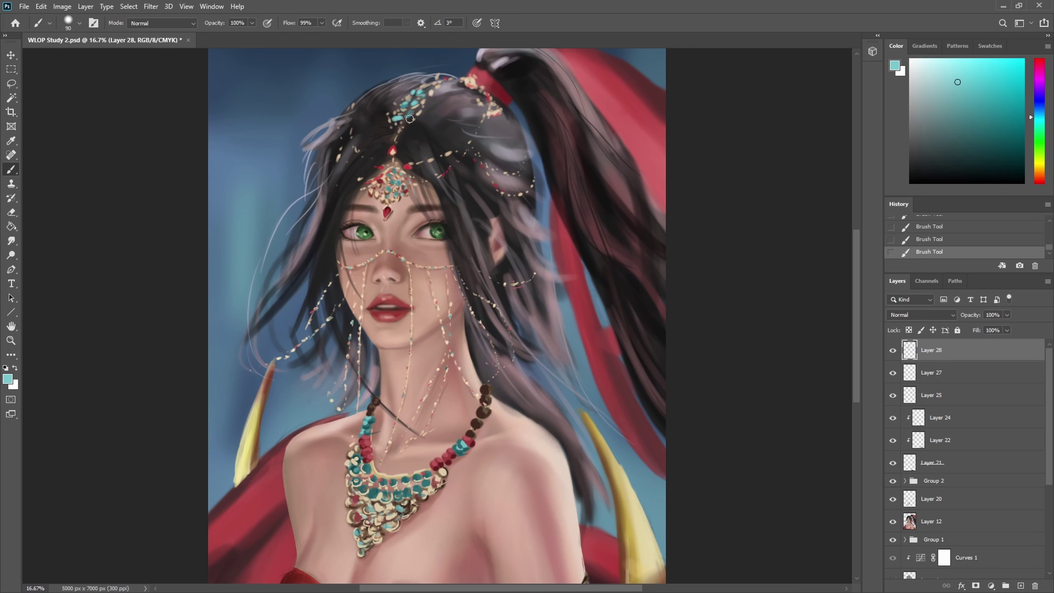
{"action": "left_click", "coordinate": [415, 107], "text": "alt"}
{"action": "left_click", "coordinate": [410, 104], "text": "alt"}
Sample pale cream and paint gold detailing around the turquoise hair ornament and its chains.
{"action": "key", "text": "ctrl+plus"}
{"action": "left_click_drag", "start_coordinate": [473, 164], "coordinate": [484, 306]}
{"action": "left_click", "coordinate": [418, 124], "text": "alt"}
{"action": "key", "text": "bracketright"}
{"action": "left_click", "coordinate": [384, 152], "text": "alt"}
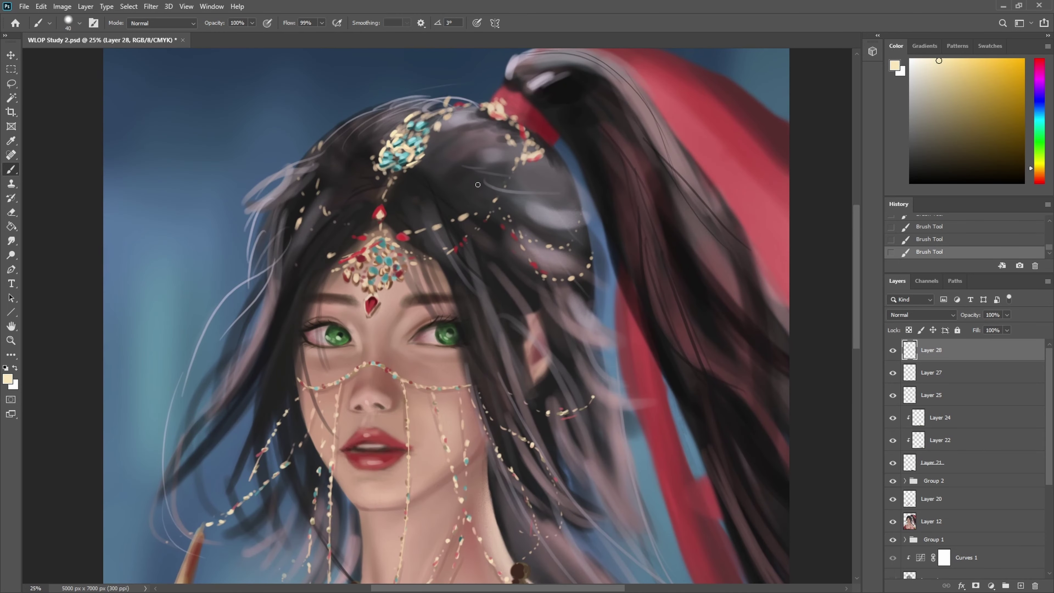
Sample turquoise and paint a string of turquoise beads down the upper ponytail.
{"action": "key", "text": "ctrl+minus"}
{"action": "left_click", "coordinate": [423, 148], "text": "alt"}
{"action": "key", "text": "bracketright"}
{"action": "left_click", "coordinate": [514, 176]}
{"action": "left_click", "coordinate": [522, 194]}
Extend the ponytail strand with red beads and a cream tip, refine the turquoise beads, and save the document.
{"action": "left_click", "coordinate": [446, 423], "text": "alt"}
{"action": "left_click", "coordinate": [553, 250]}
{"action": "left_click", "coordinate": [565, 266], "text": "alt"}
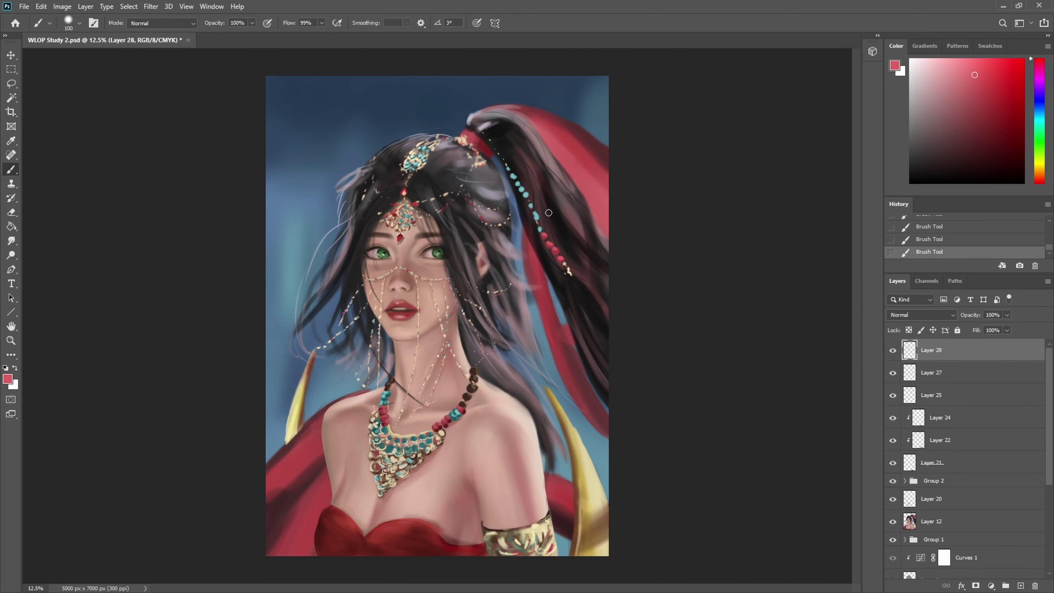
{"action": "left_click", "coordinate": [525, 199], "text": "alt"}
{"action": "key", "text": "ctrl+plus"}
{"action": "key", "text": "ctrl+minus"}
{"action": "key", "text": "ctrl+minus"}
{"action": "key", "text": "ctrl+s"}
Undo the last brush strokes on Layer 20 and save the document.
{"action": "key", "text": "ctrl+z"}
{"action": "key", "text": "ctrl+z"}
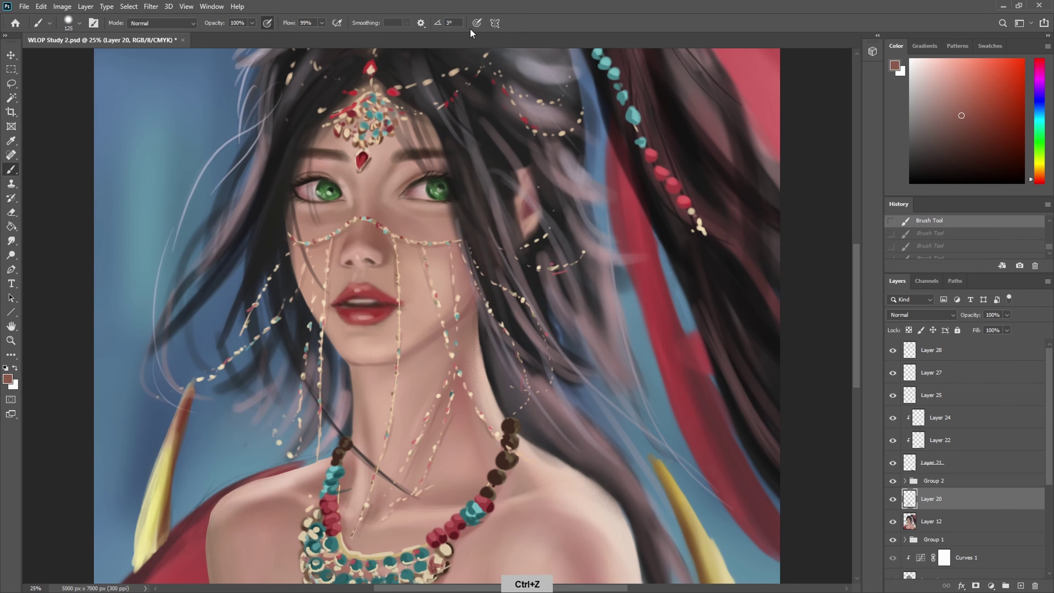
{"action": "left_click", "coordinate": [391, 134]}
{"action": "key", "text": "ctrl+minus"}
{"action": "key", "text": "ctrl+minus"}
{"action": "key", "text": "ctrl+minus"}
{"action": "key", "text": "ctrl+s"}
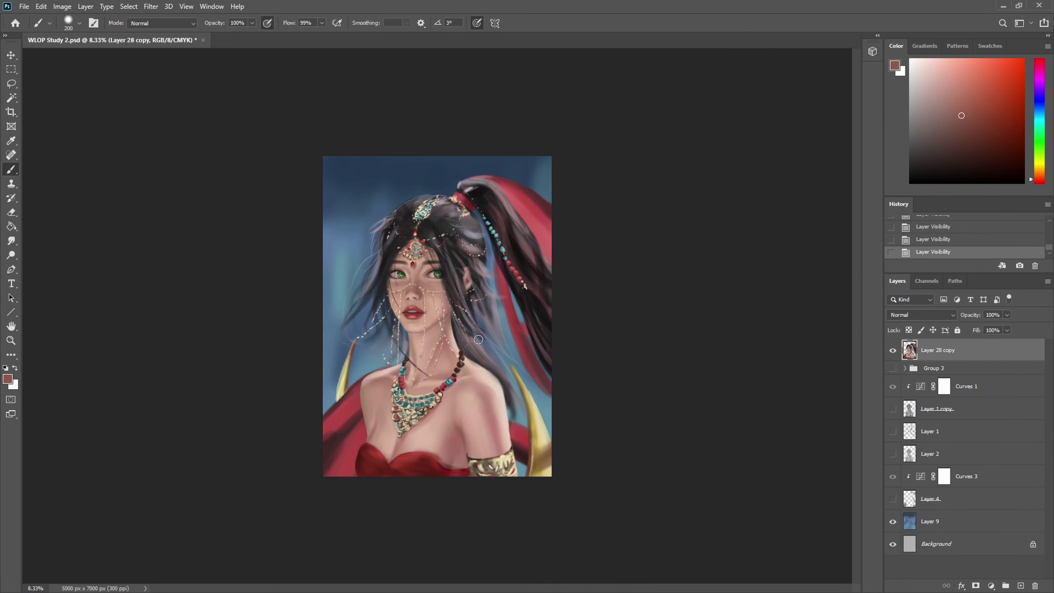
Apply Curves to Layer 28 copy, lowering the darker midtones to output 91 at input 98 and slightly raising the lighter tones.
{"action": "key", "text": "ctrl+m"}
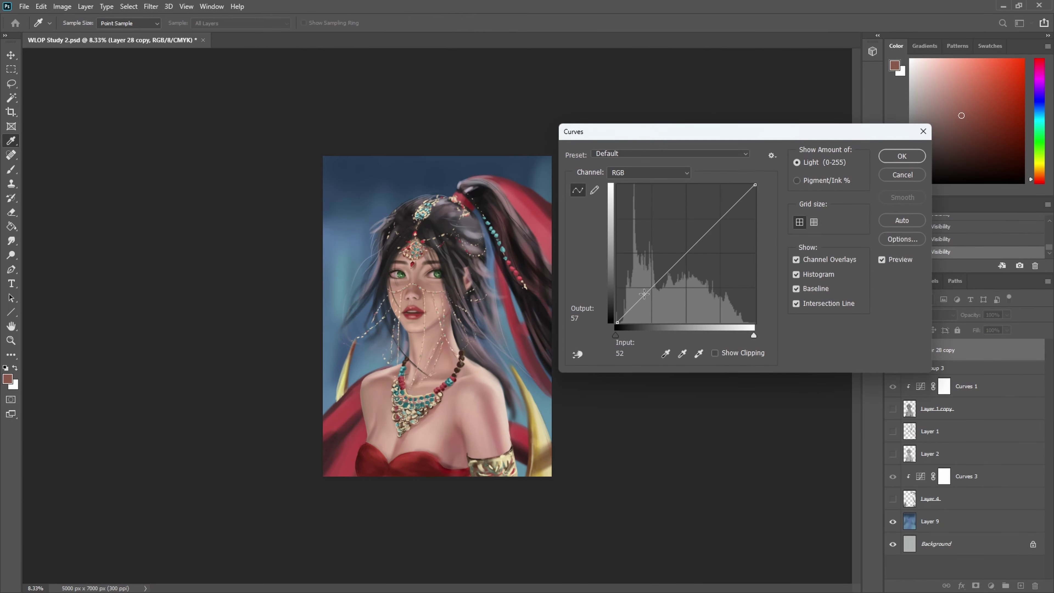
{"action": "left_click_drag", "start_coordinate": [716, 224], "coordinate": [717, 221]}
{"action": "left_click_drag", "start_coordinate": [668, 269], "coordinate": [668, 274]}
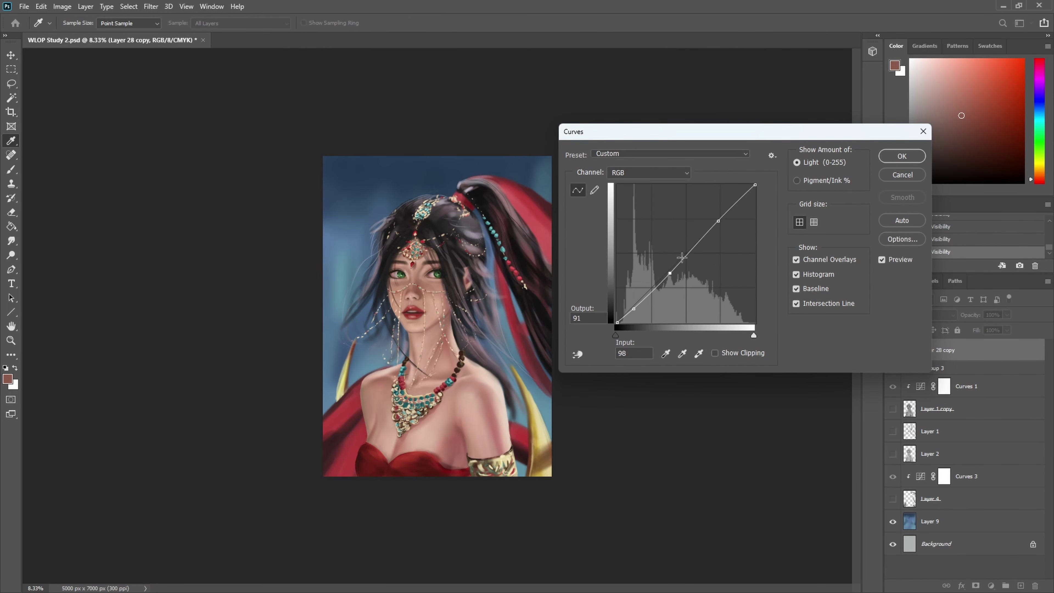
{"action": "left_click_drag", "start_coordinate": [717, 221], "coordinate": [718, 219]}
{"action": "left_click", "coordinate": [902, 156]}
Apply Color Balance to Layer 28 copy, shifting the highlights toward yellow and slightly red, and the midtones toward yellow.
{"action": "key", "text": "ctrl+b"}
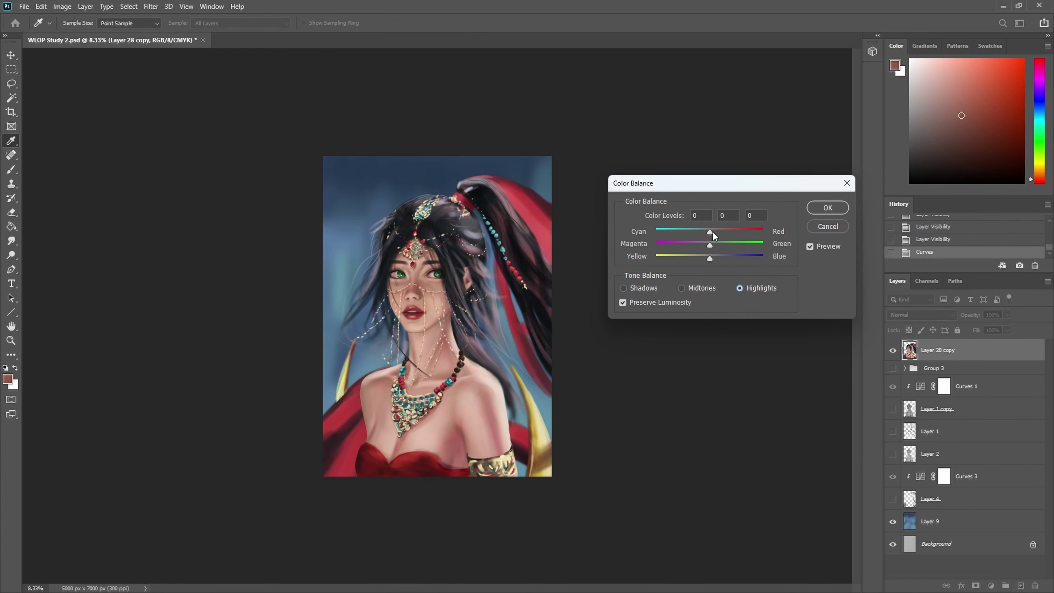
{"action": "left_click_drag", "start_coordinate": [710, 258], "coordinate": [705, 259]}
{"action": "left_click_drag", "start_coordinate": [710, 233], "coordinate": [712, 246]}
{"action": "left_click", "coordinate": [682, 287]}
{"action": "left_click_drag", "start_coordinate": [710, 259], "coordinate": [704, 260]}
{"action": "key", "text": "Return"}
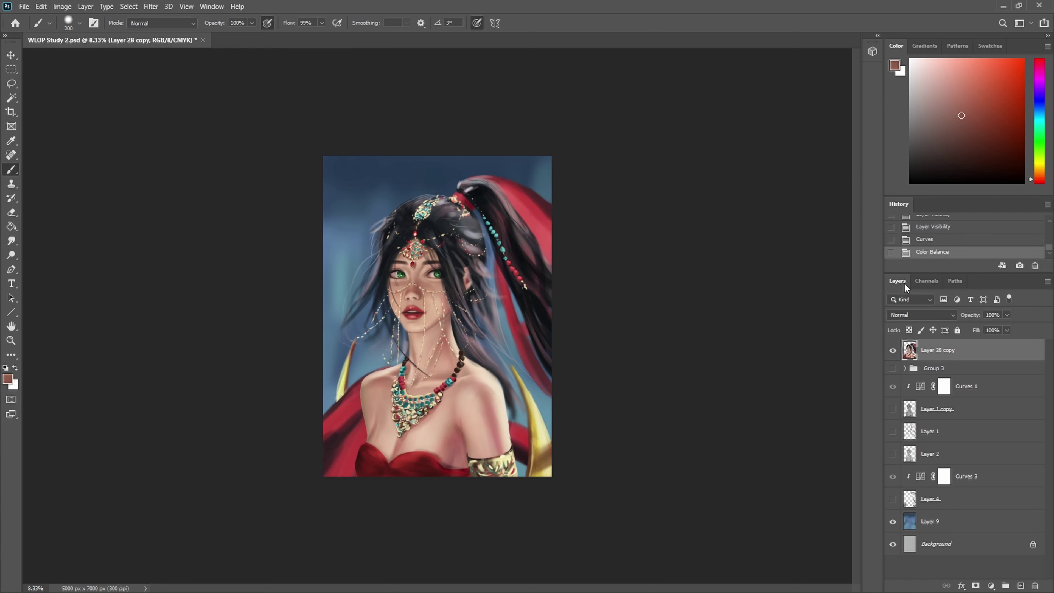